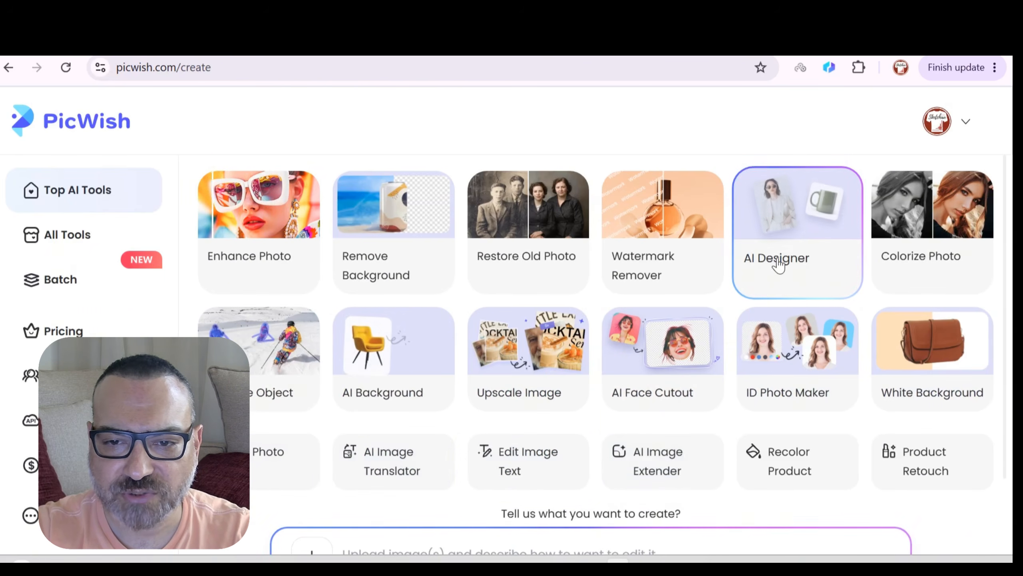
Open the AI Designer tool and select GPT Image-2.0 as the image generation model
left_click(806, 238)
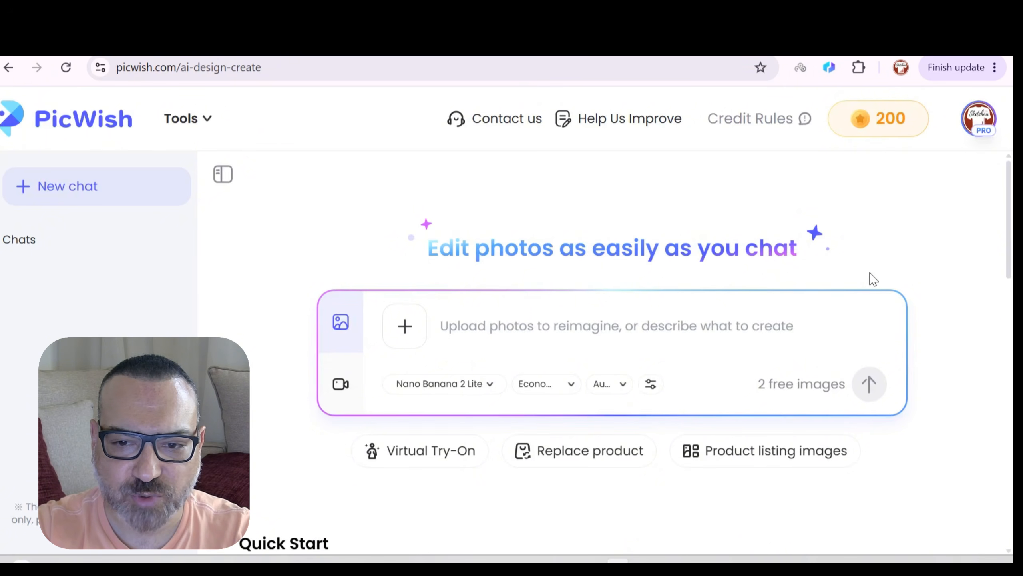
left_click(481, 385)
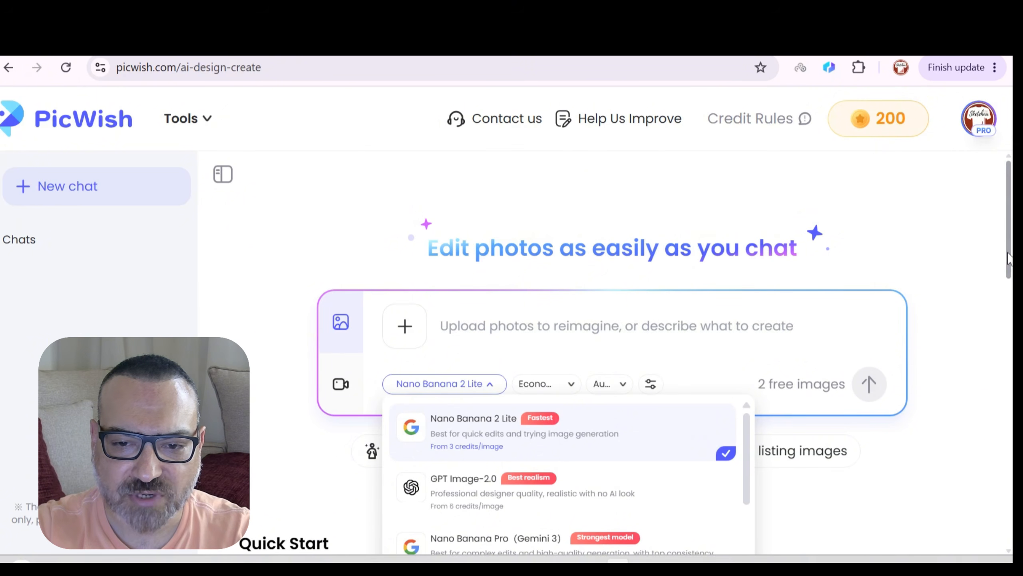
left_click_drag(1008, 260, 1010, 287)
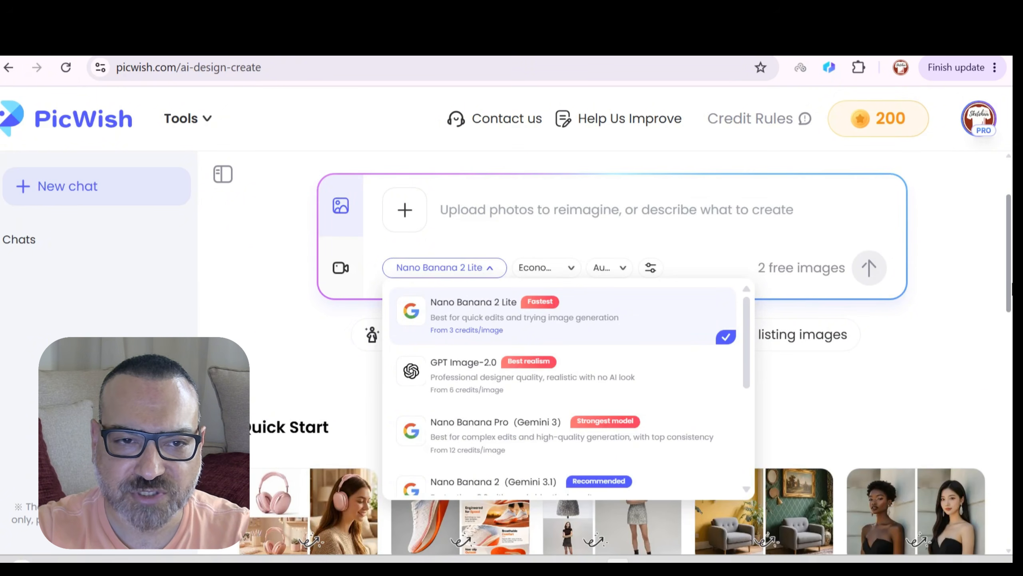
left_click(970, 297)
left_click(487, 270)
scroll(612, 346, "down", 5)
scroll(685, 347, "up", 5)
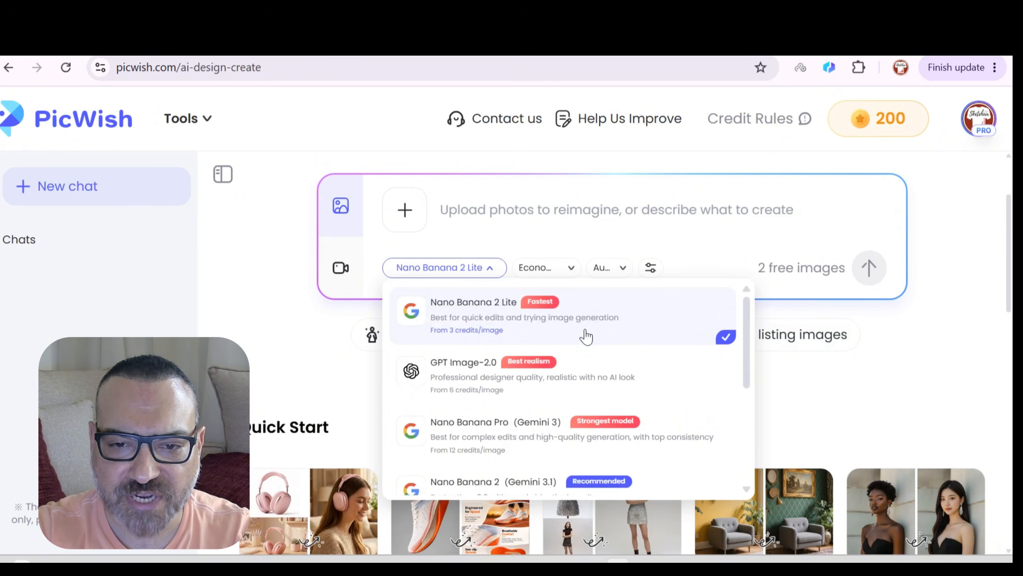
left_click(585, 376)
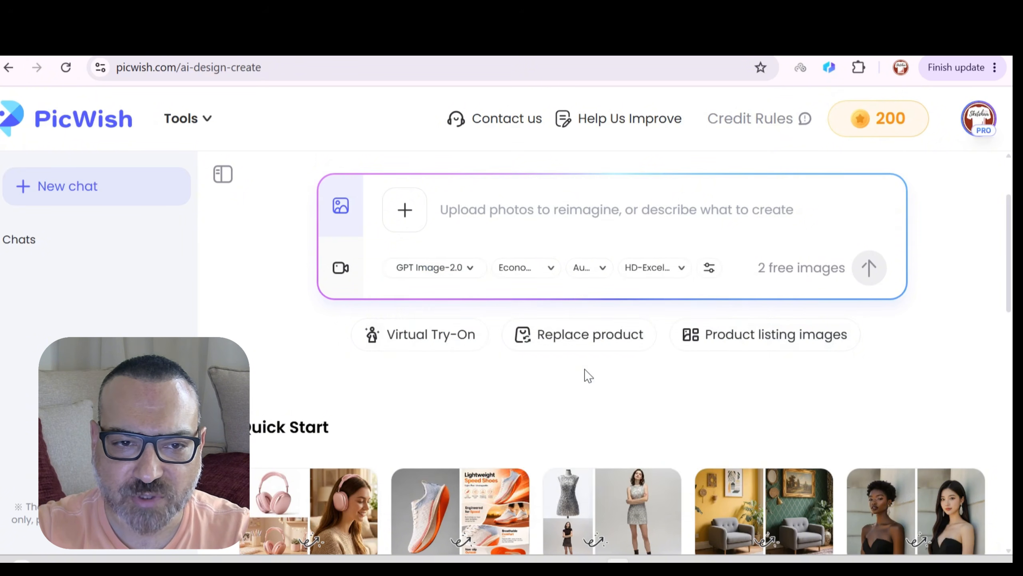
Set the image's aspect ratio to 3:4 and review the generation mode and image quality options
left_click(545, 268)
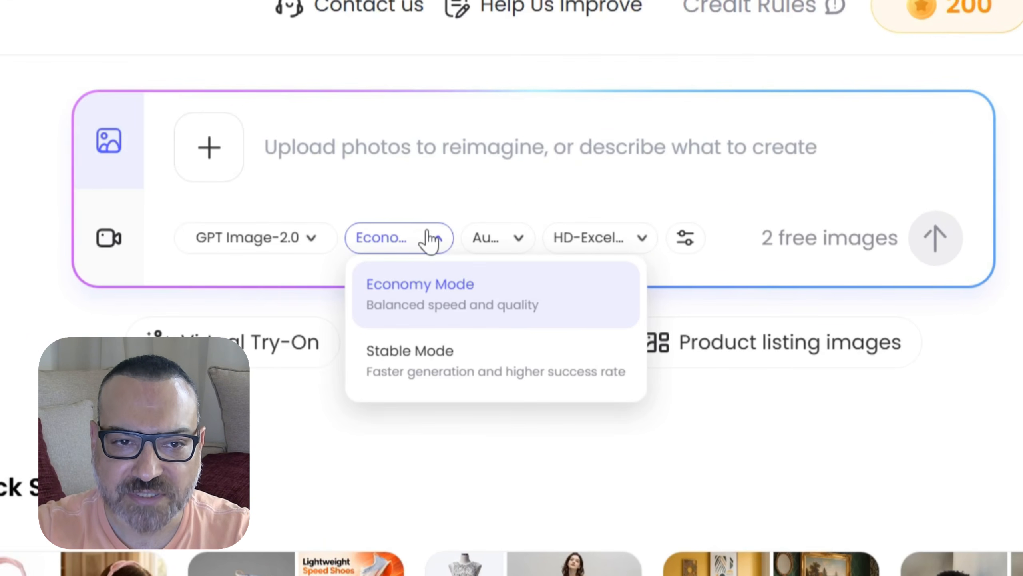
left_click(488, 242)
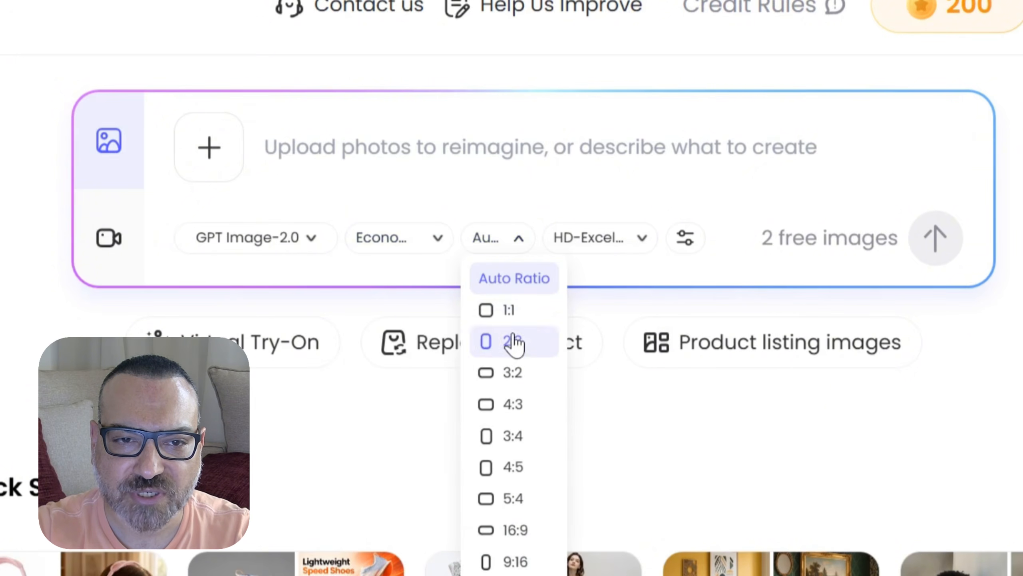
left_click(511, 436)
left_click(611, 249)
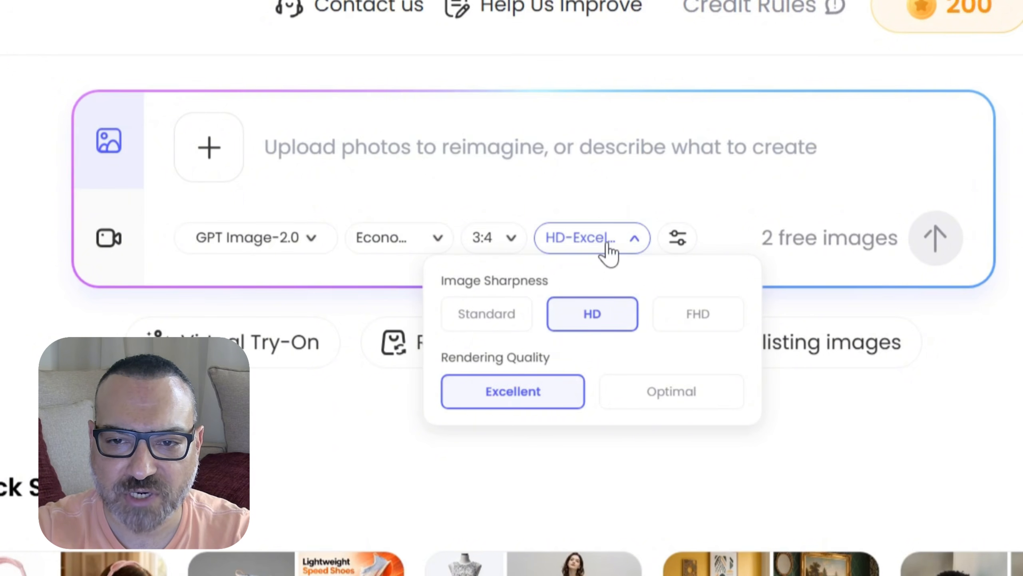
left_click(610, 245)
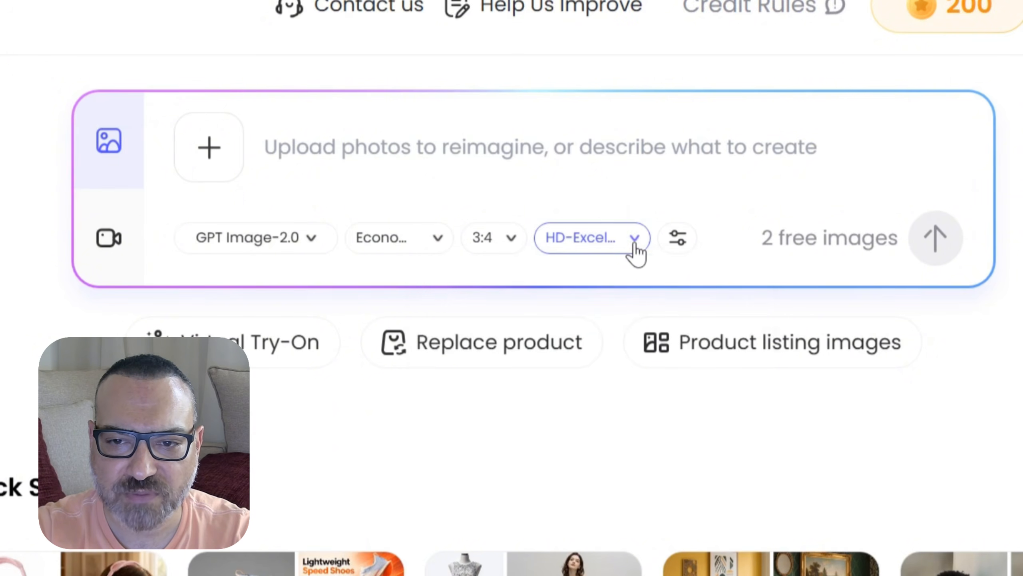
Write the image prompt "a streetwear Monky Themed t-shirt design, suitable for print on demand, on a plain background"
left_click(290, 156)
type("a streetwear Monky Theme")
type("d t-")
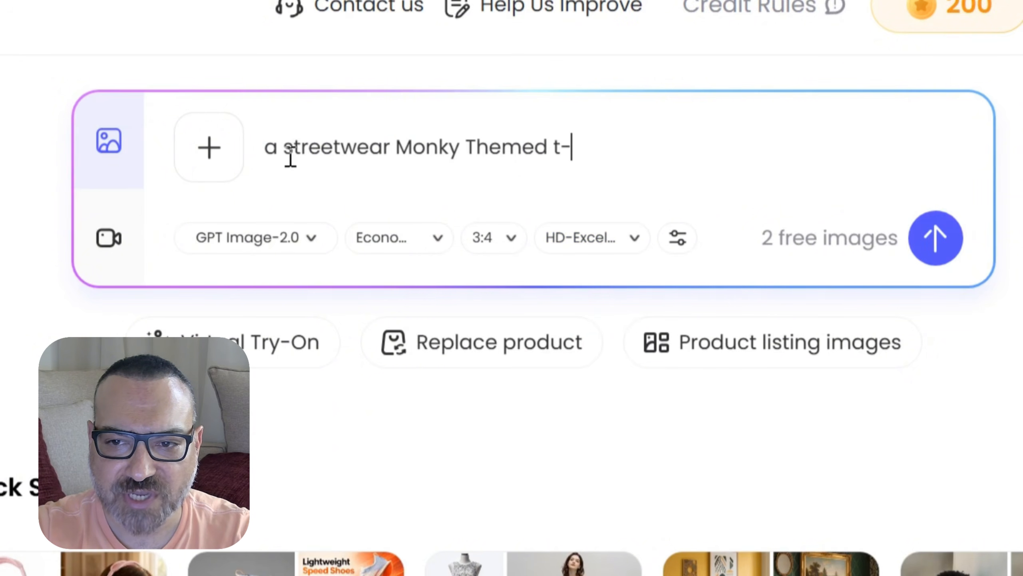
type("shirt design")
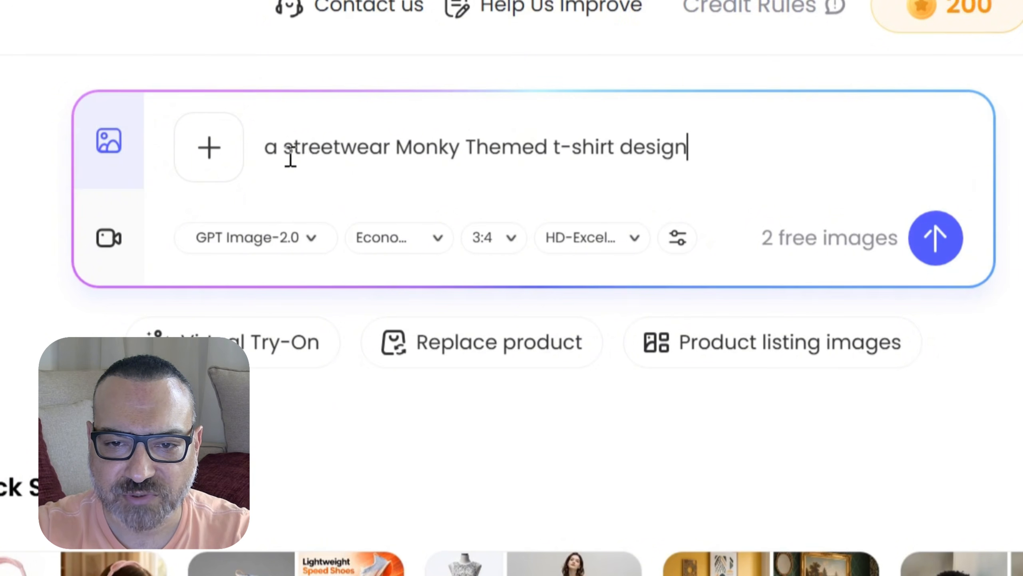
type(", ")
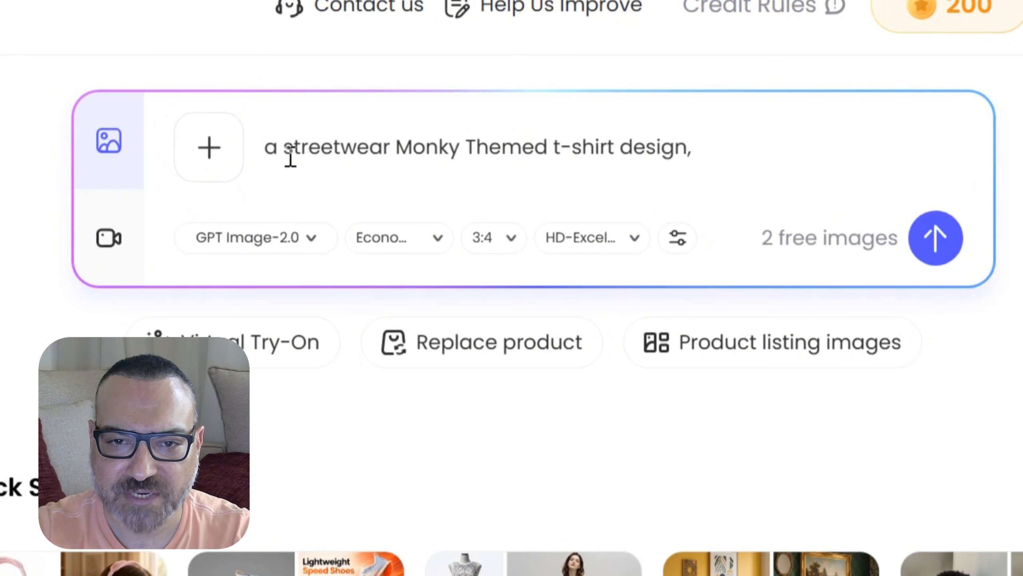
type("s")
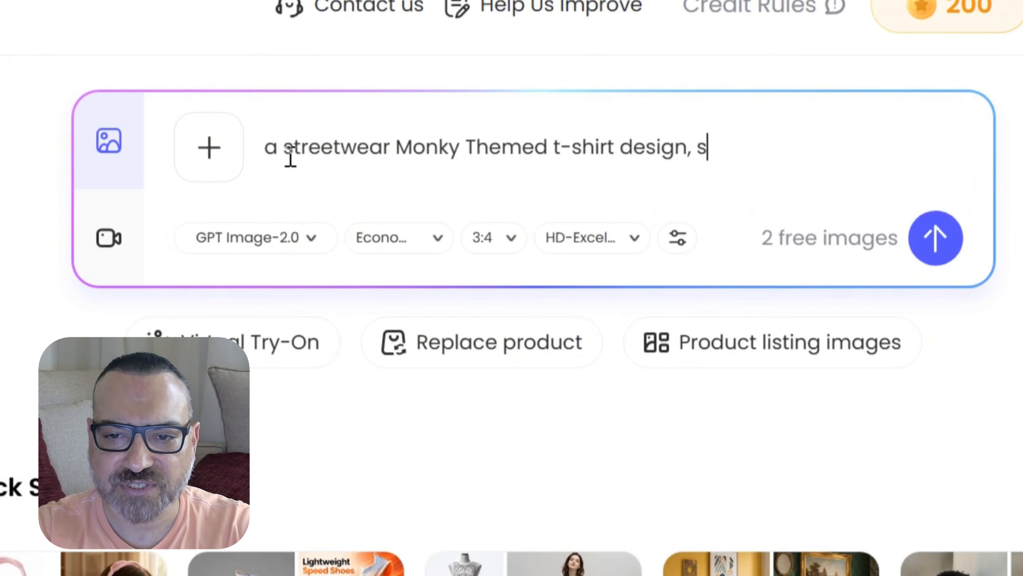
type("uitable for pri")
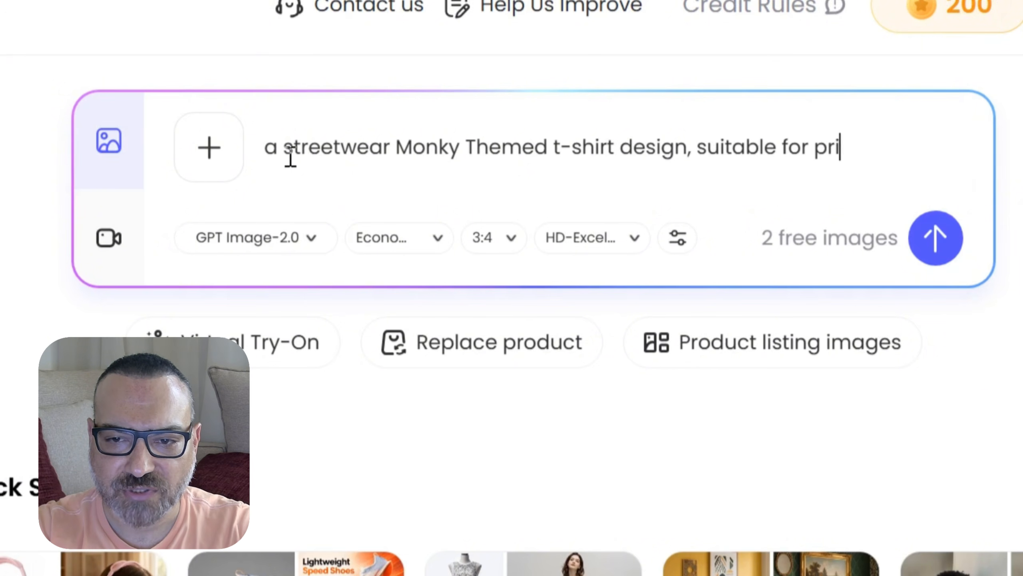
type("nt on demand, ")
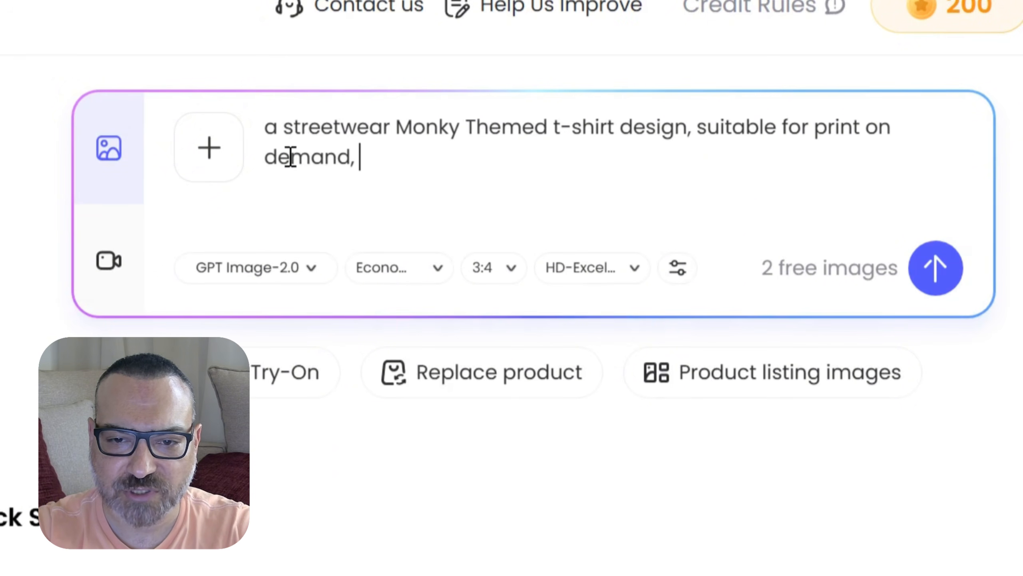
type("on a pl")
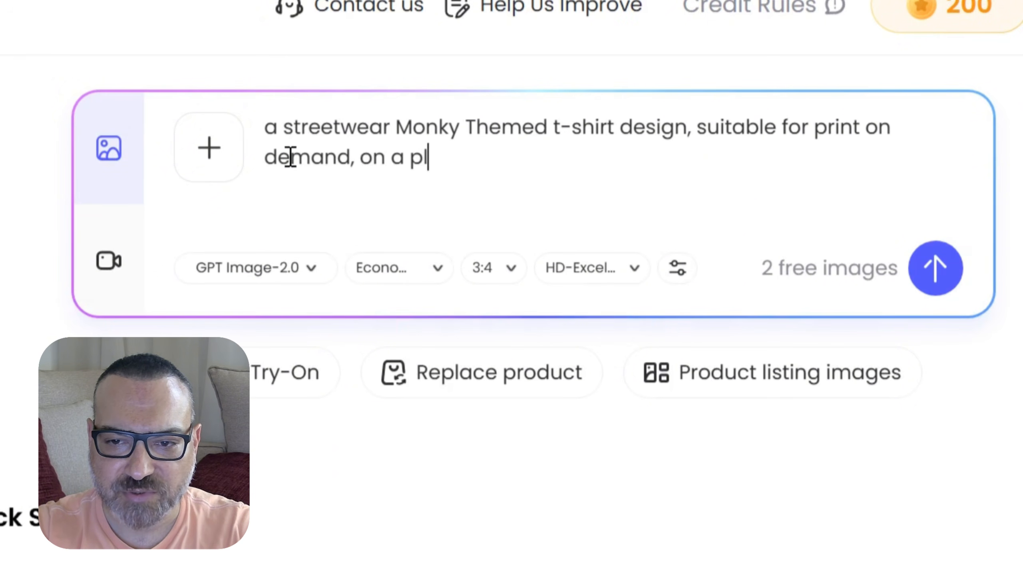
type("ain background")
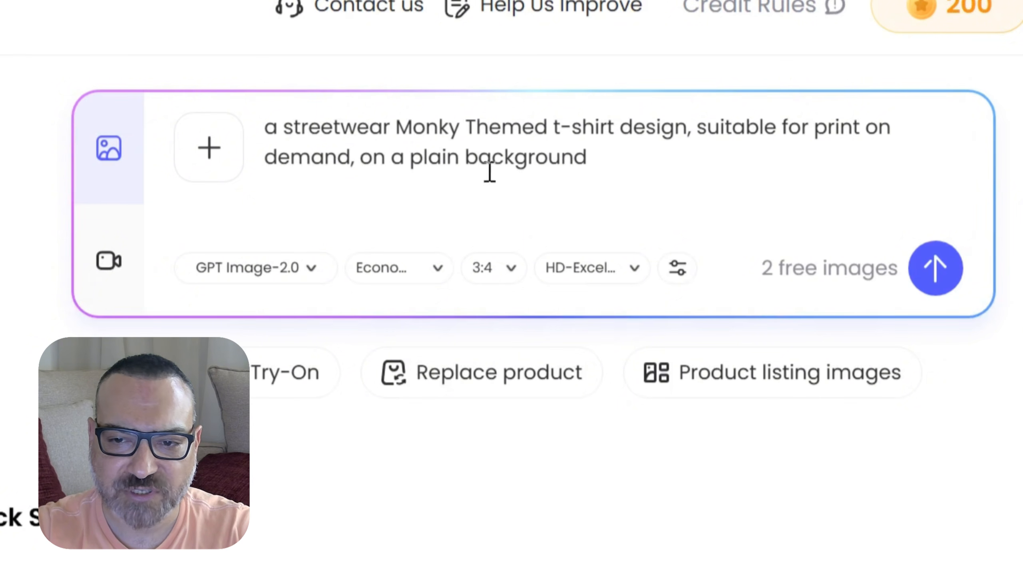
Insert the word "cool" before "Monky" in the prompt and generate the image
left_click(397, 126)
type("coolk")
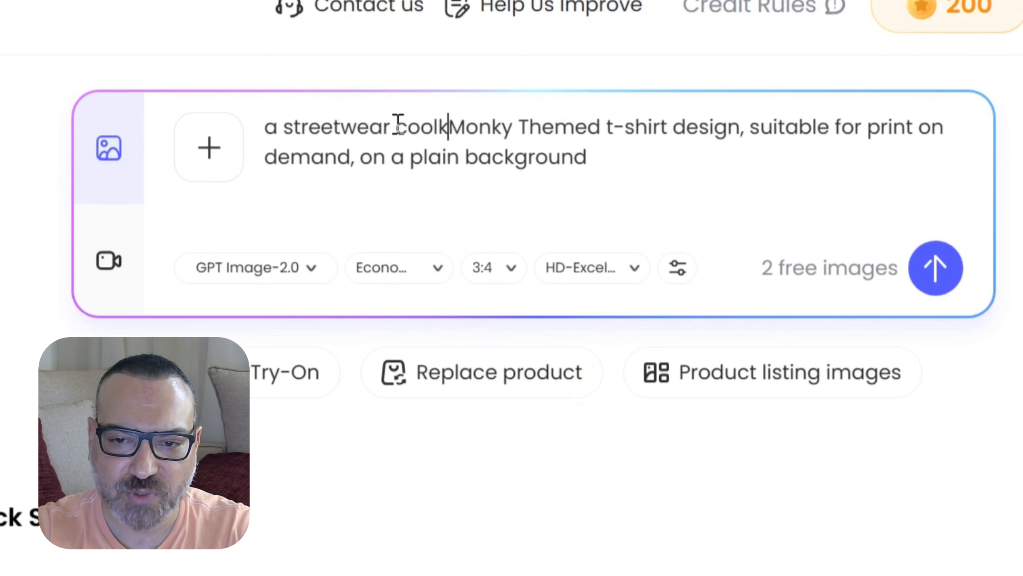
key("BackSpace")
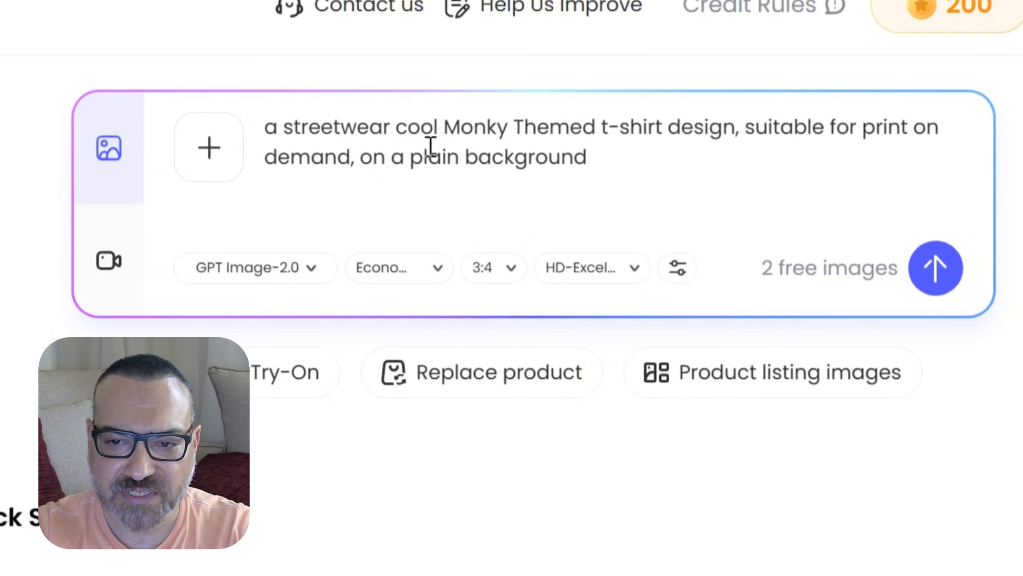
left_click(935, 268)
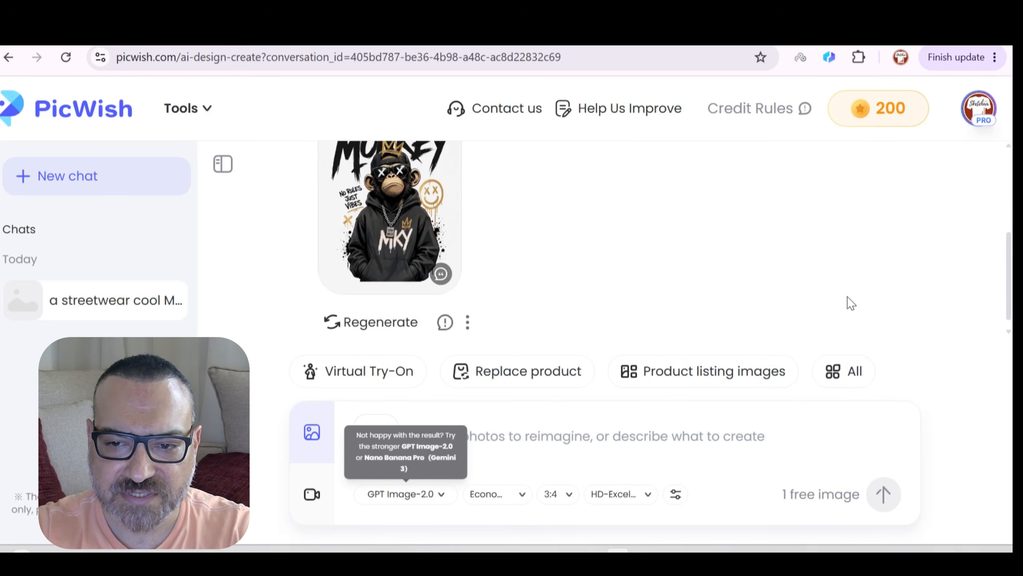
View the generated monkey design at full size and download it
left_click(406, 197)
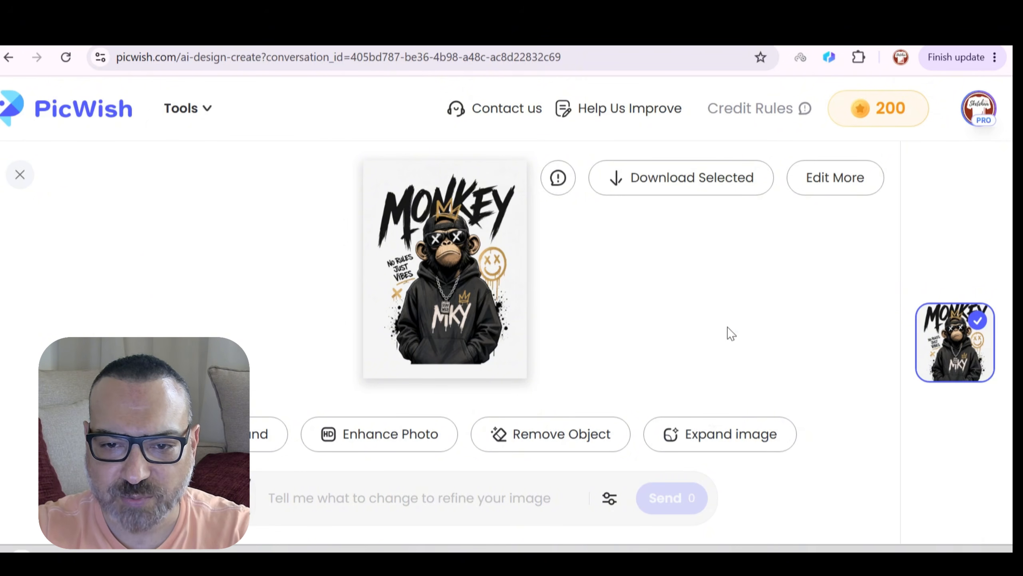
left_click(427, 252)
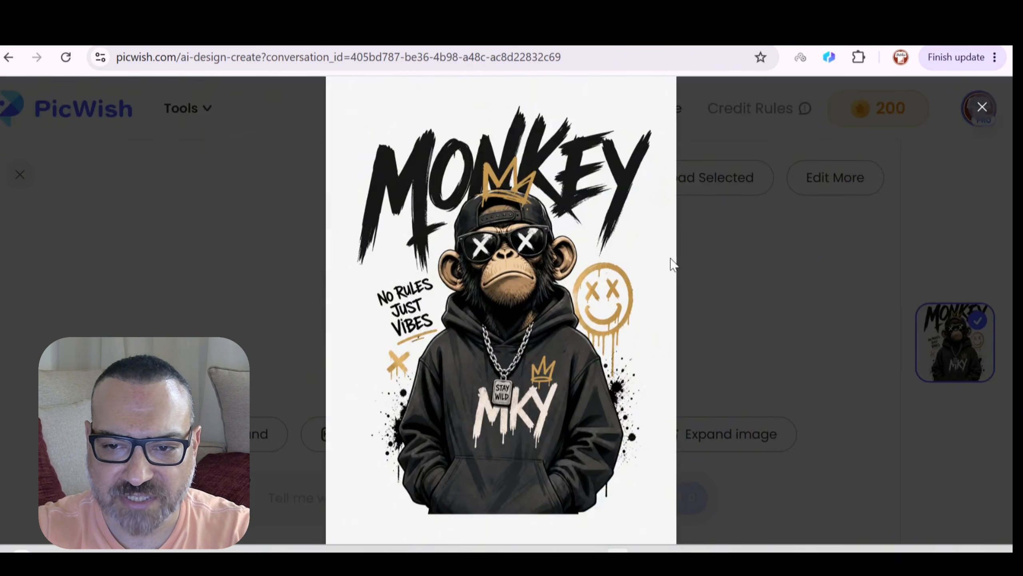
left_click(988, 115)
mouse_move(693, 181)
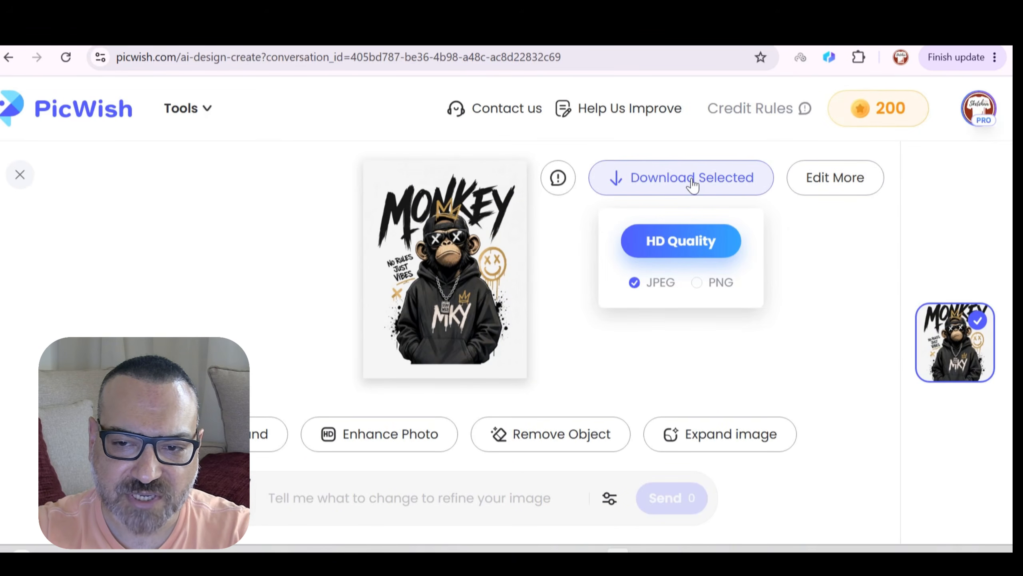
left_click(692, 182)
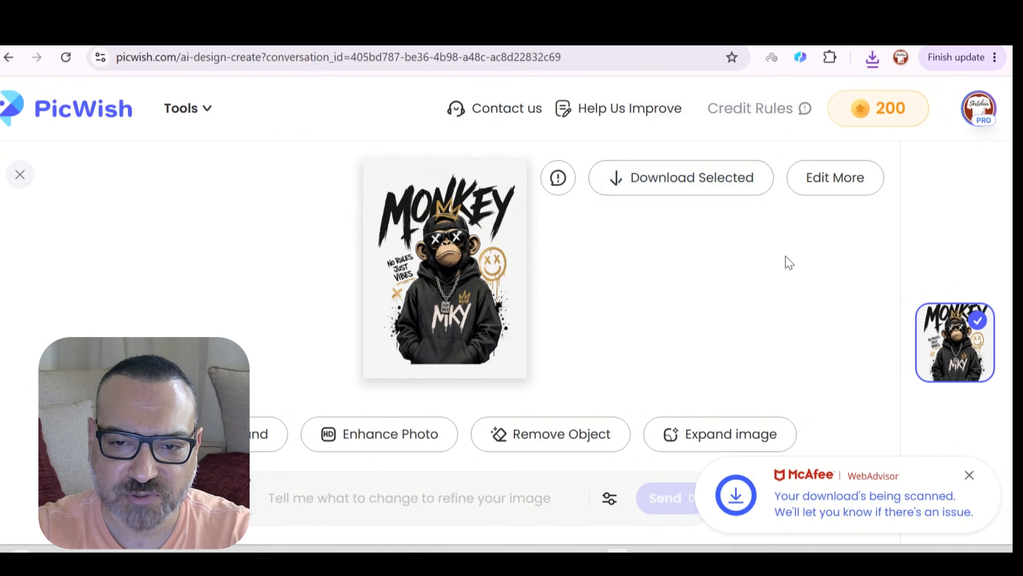
Refine the monkey image with the prompt "add the design to the front of a realistic white t-shirt mockup" and submit it
left_click(409, 489)
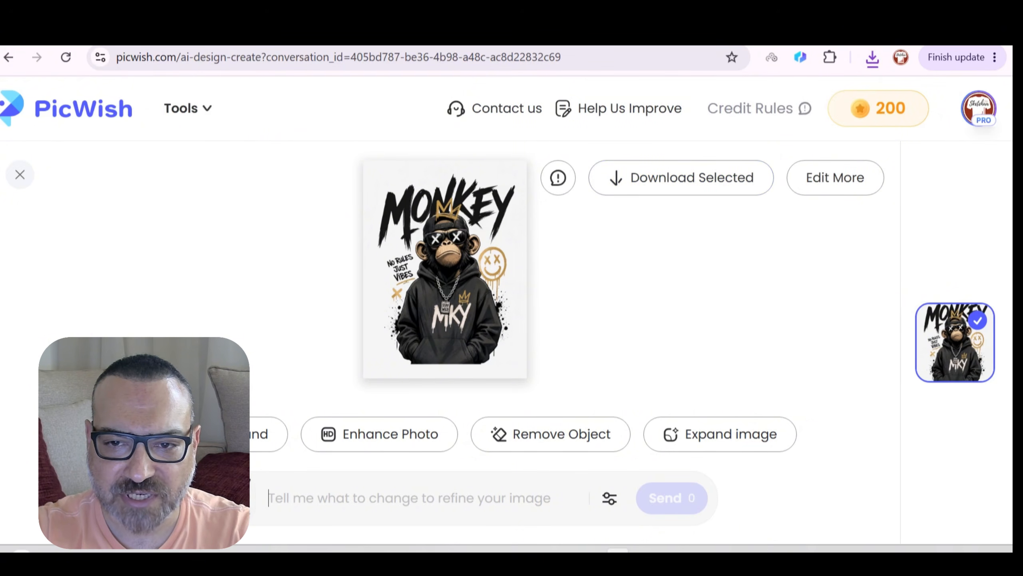
type("add the design to the")
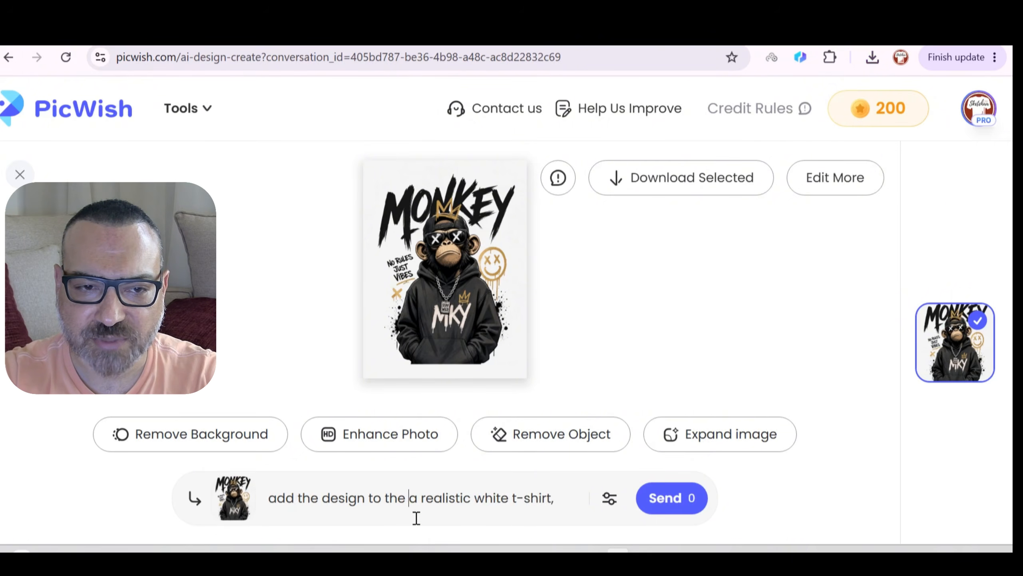
type("front of a realistic white t-shirt,")
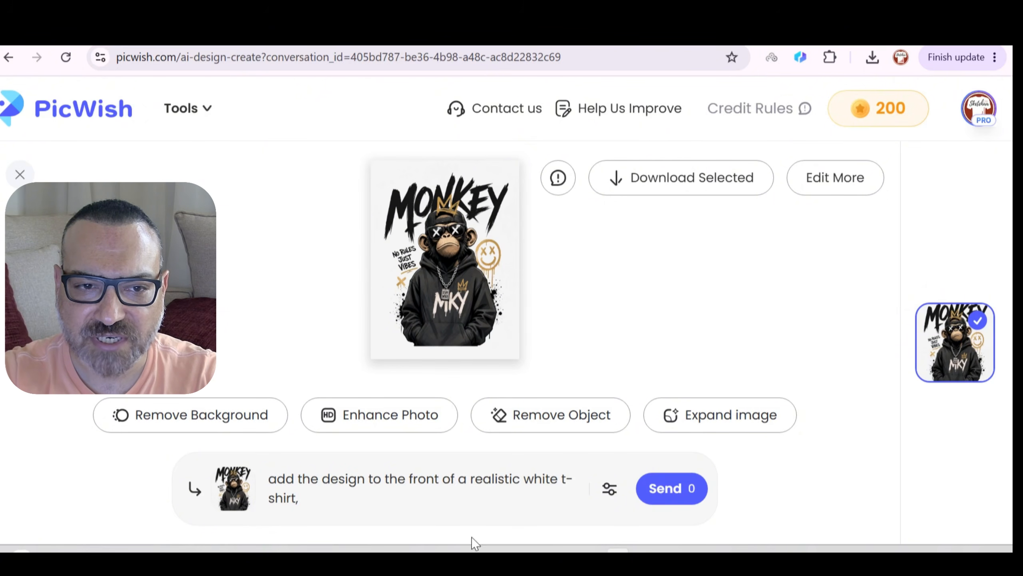
left_click(421, 501)
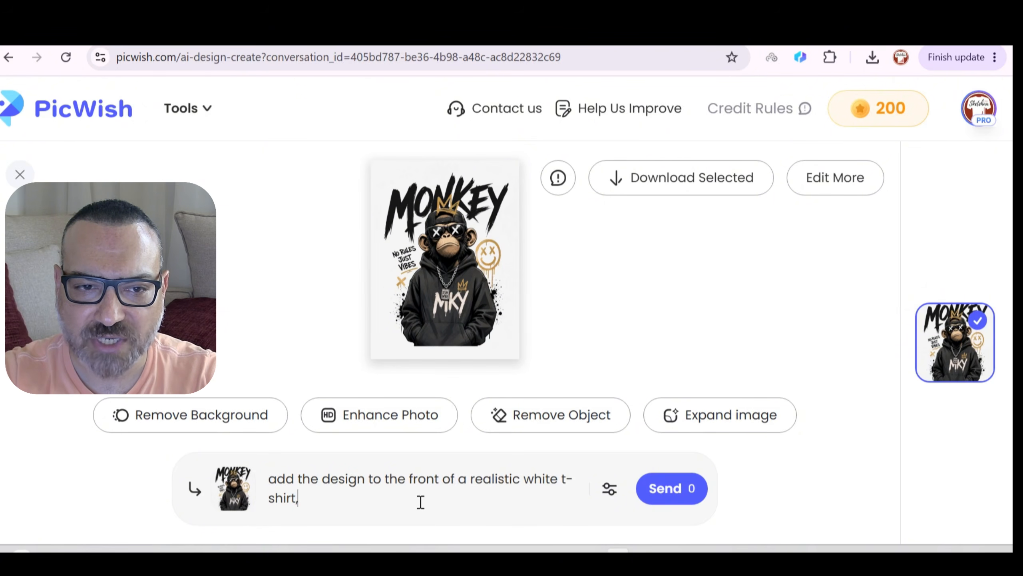
type("mockup")
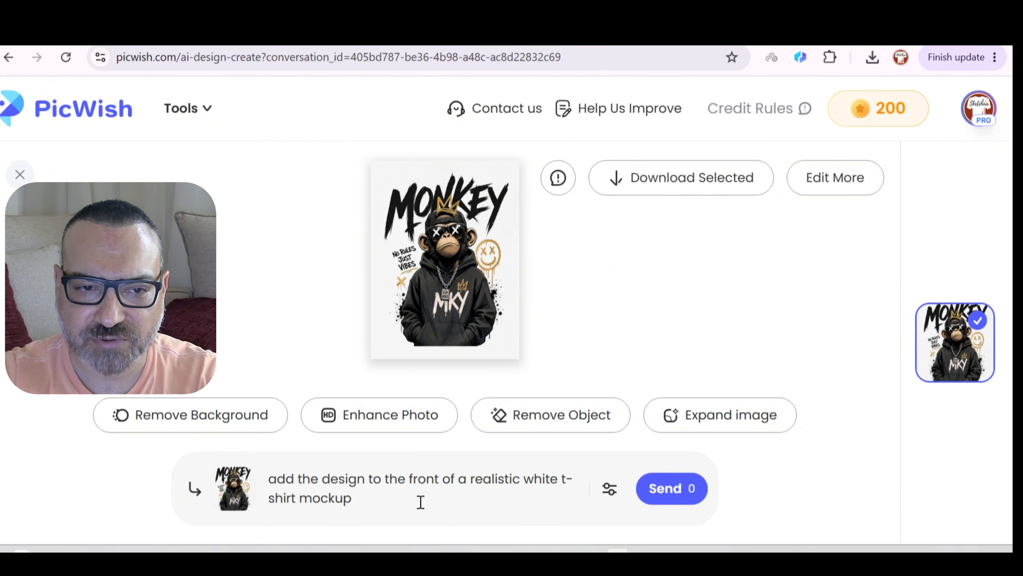
left_click(668, 501)
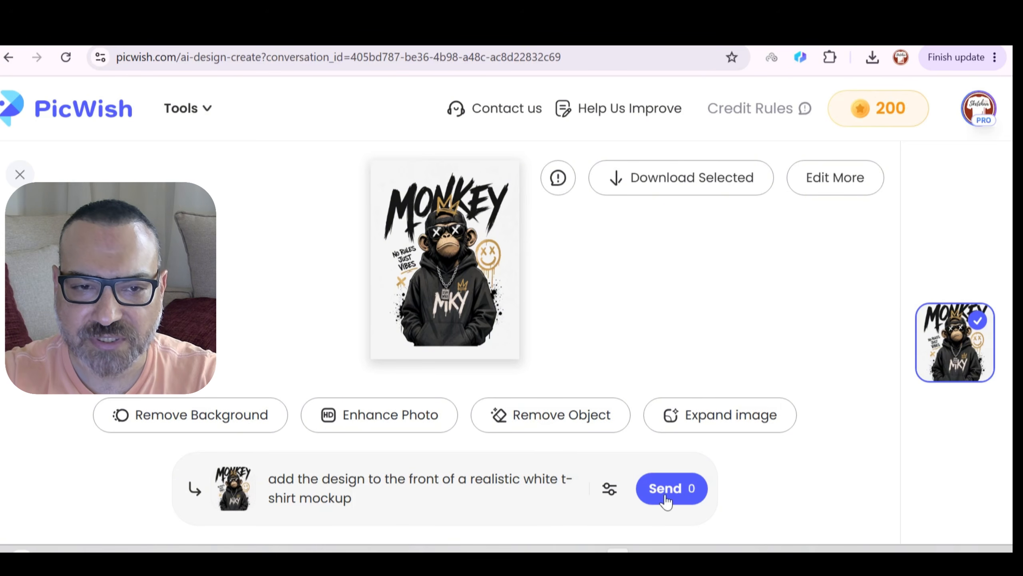
Download the generated white t-shirt mockup from the chat and dismiss the download scan notice
scroll(623, 195, "down", 3)
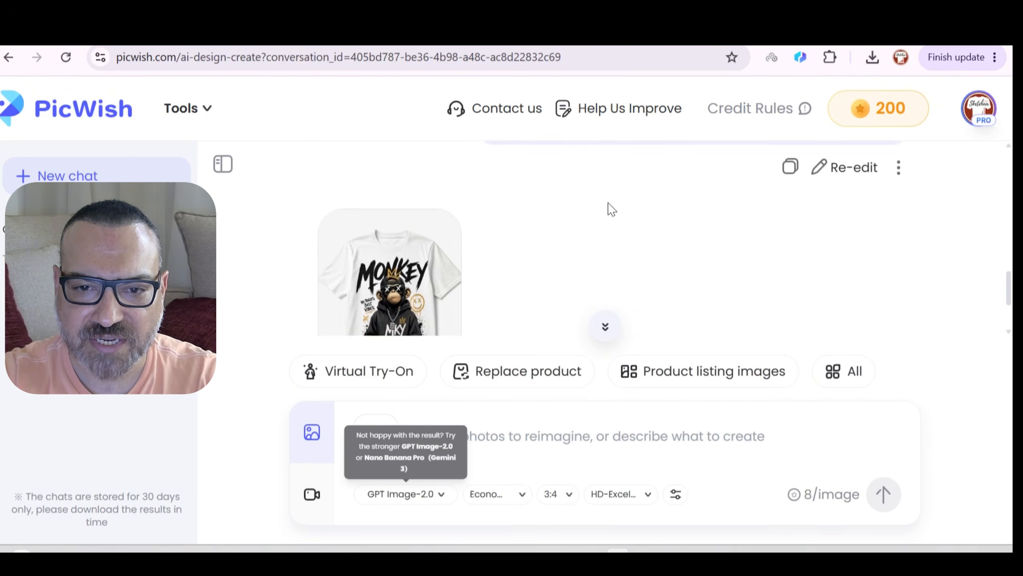
mouse_move(416, 241)
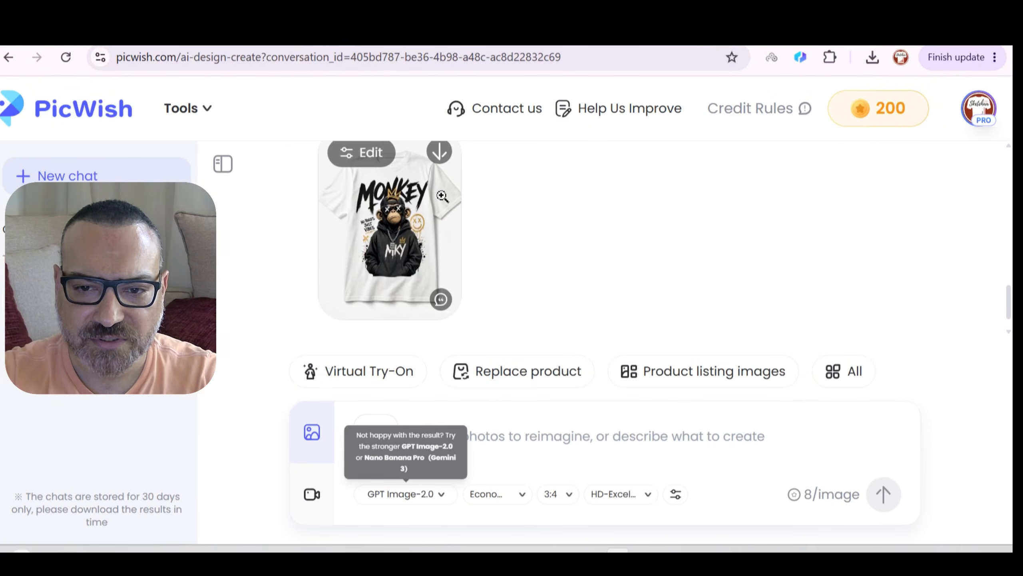
left_click(448, 156)
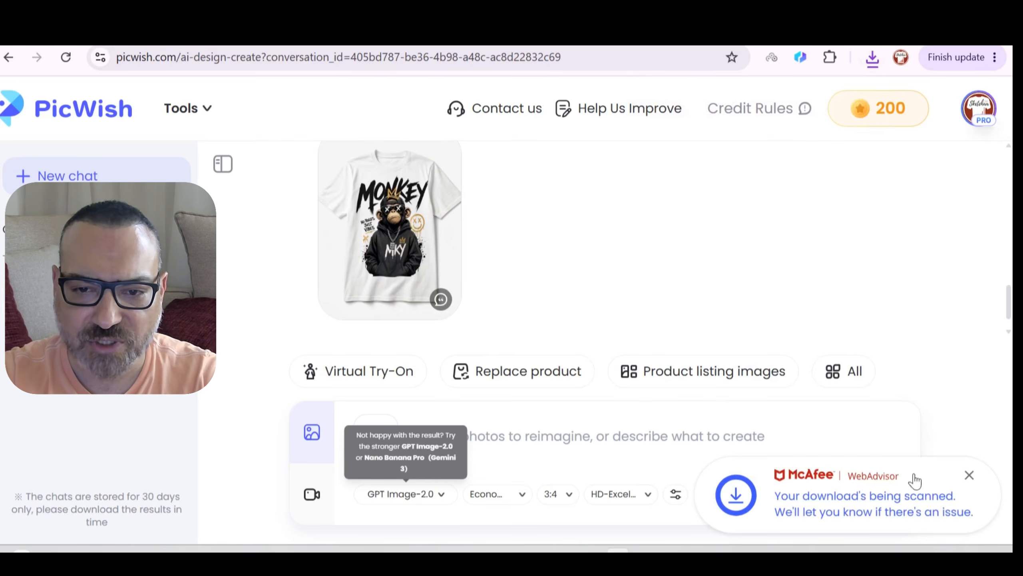
left_click(970, 474)
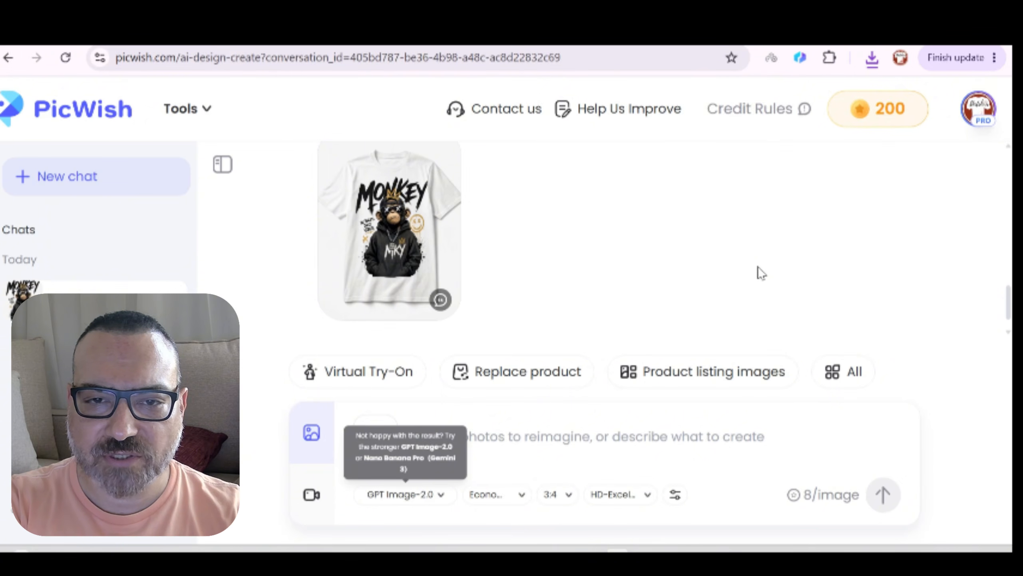
Start a Product Listing Images job, upload the white monkey t-shirt mockup as main reference and fill the product info with AI Copywriter
left_click(718, 379)
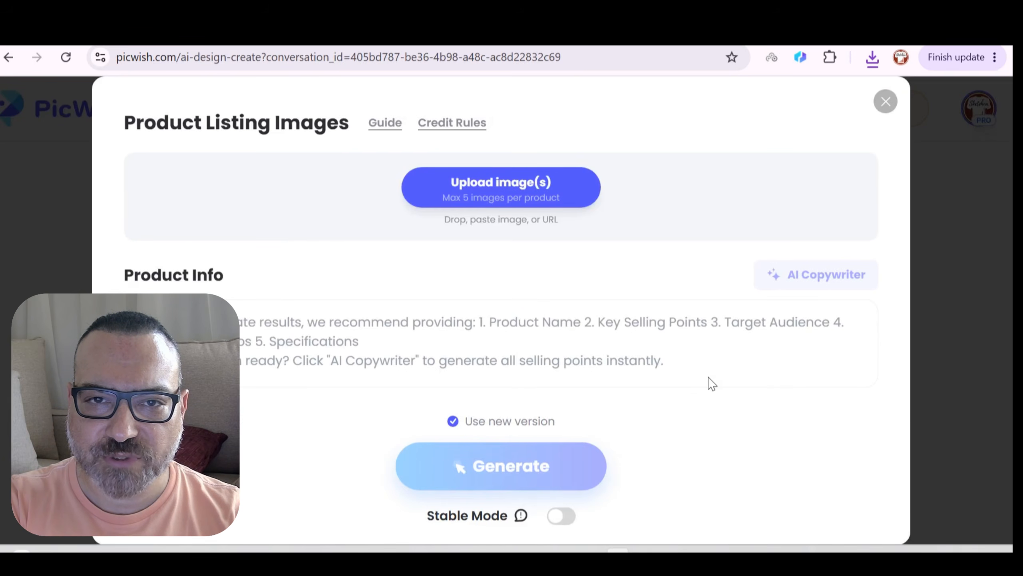
left_click(506, 189)
key("Escape")
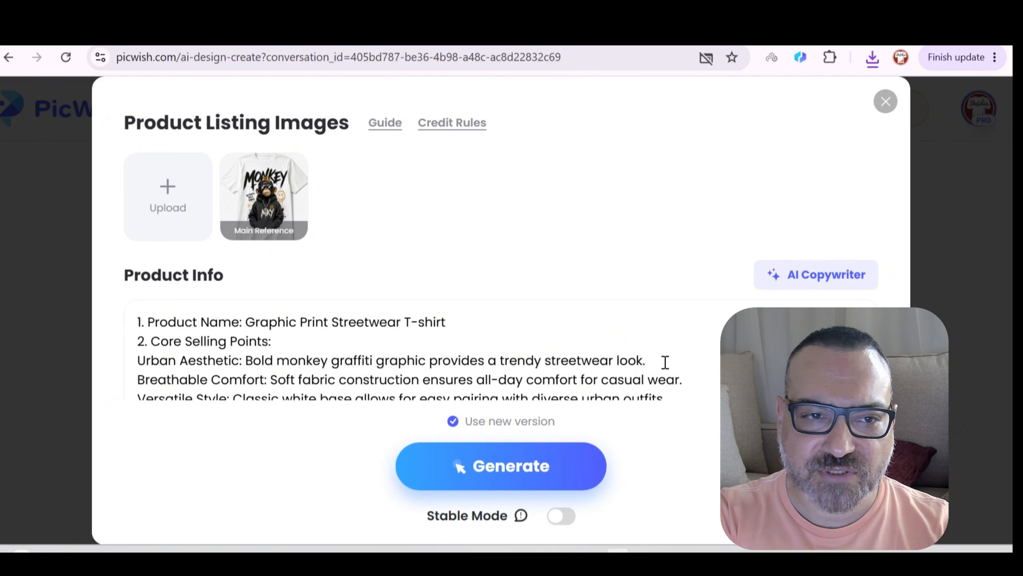
Read through the AI-written product info, from product name and core selling points to target audience, scenarios and specifications
scroll(640, 342, "down", 2)
scroll(639, 341, "up", 2)
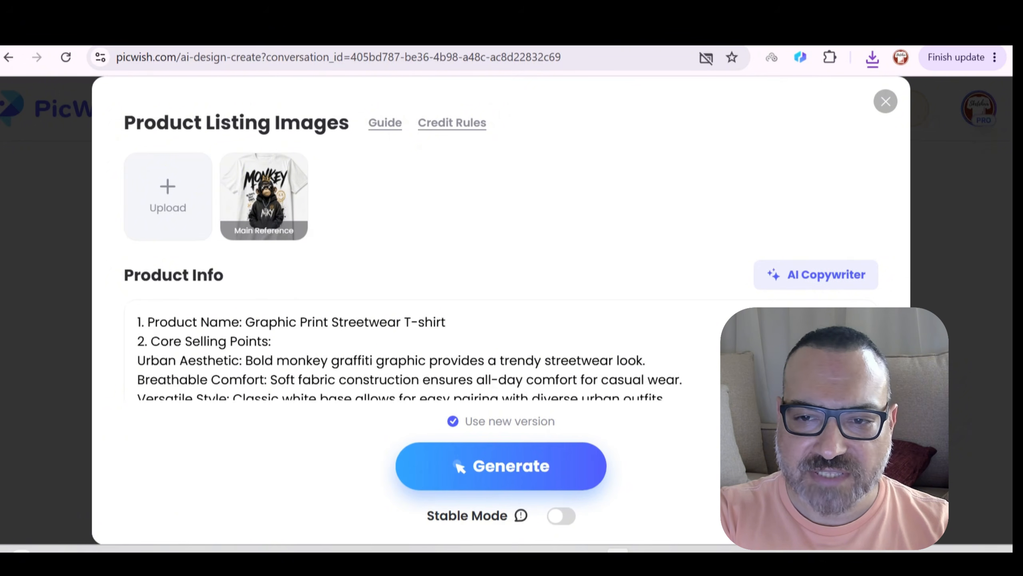
scroll(622, 343, "down", 3)
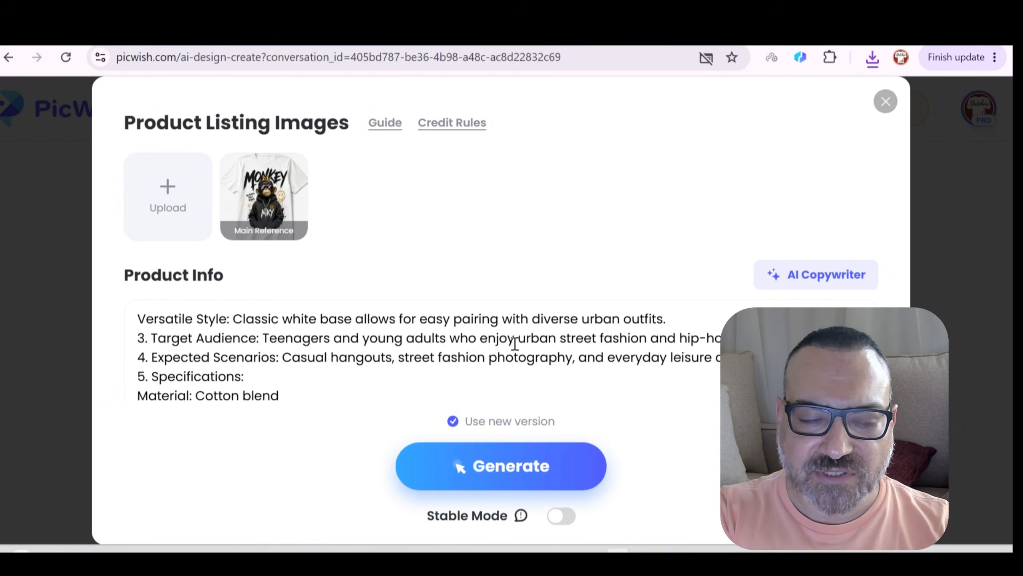
scroll(429, 364, "down", 2)
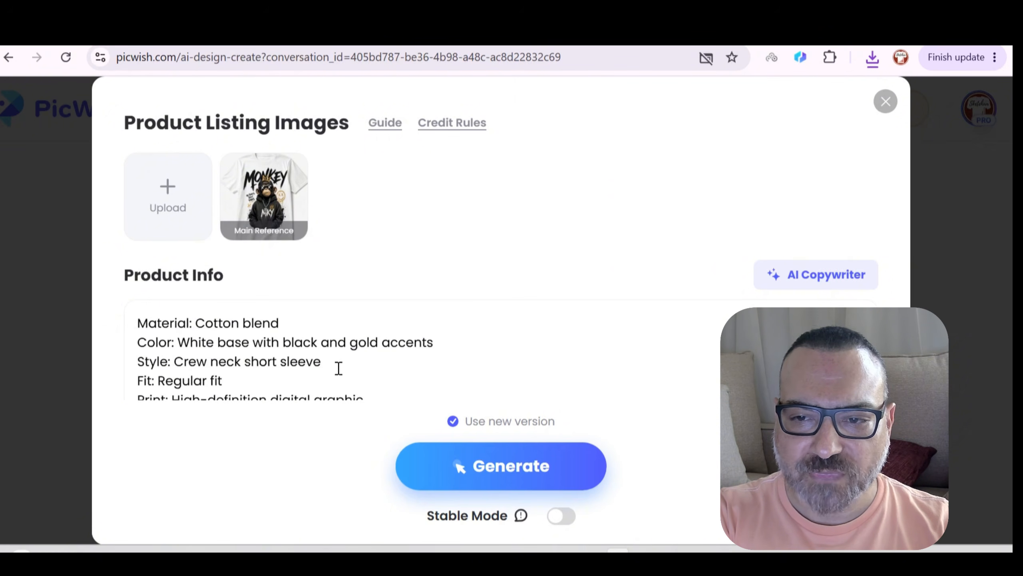
scroll(338, 367, "down", 2)
scroll(409, 322, "up", 4)
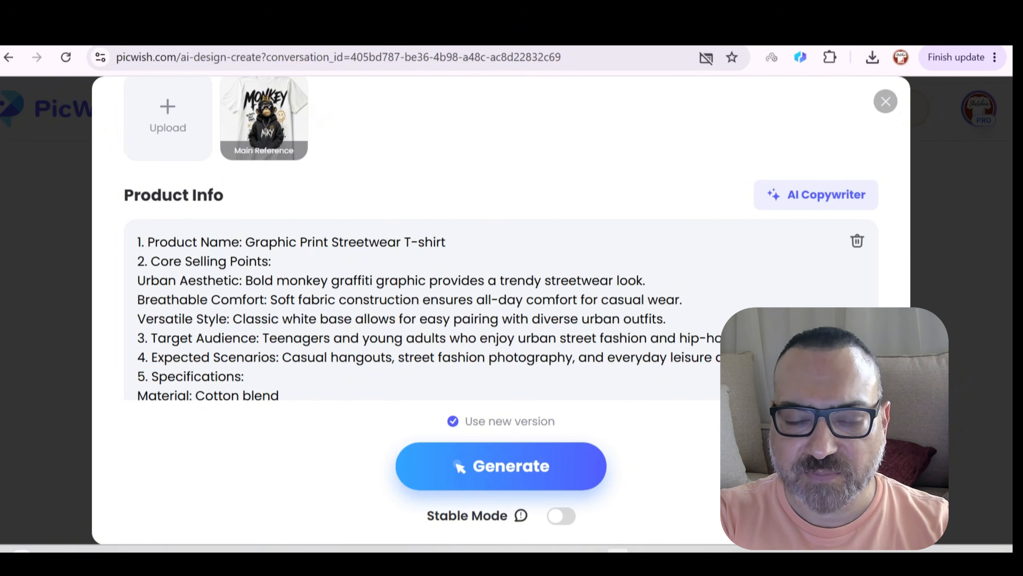
scroll(460, 467, "down", 3)
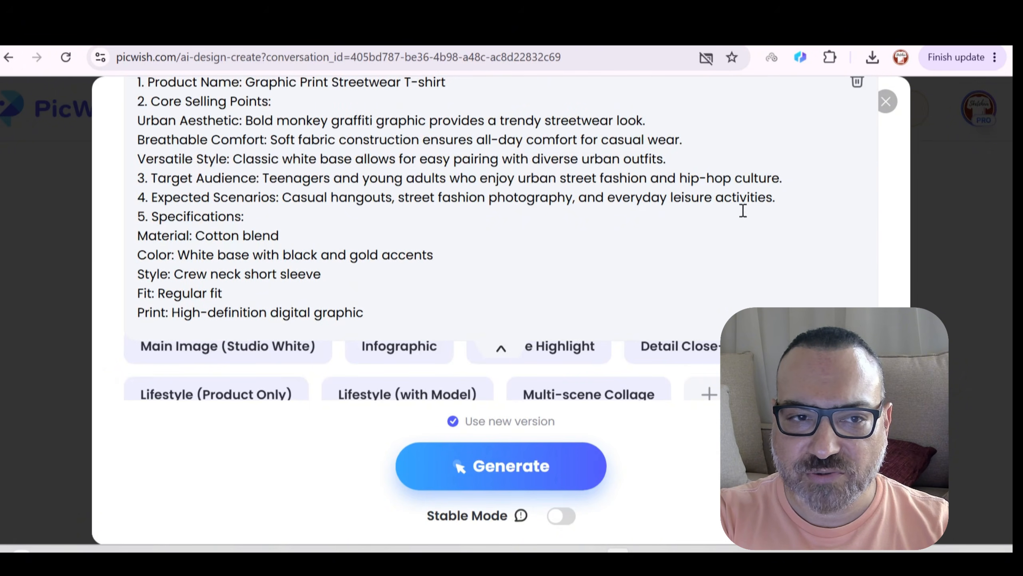
scroll(522, 239, "down", 1)
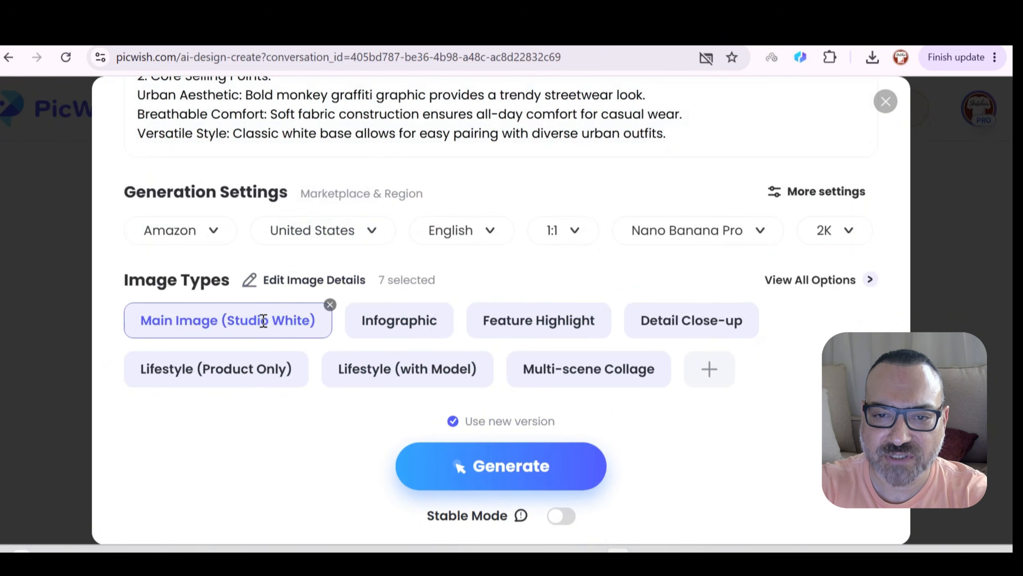
Check the available marketplaces in the generation settings and set the image model to GPT Image-2.0
left_click(206, 239)
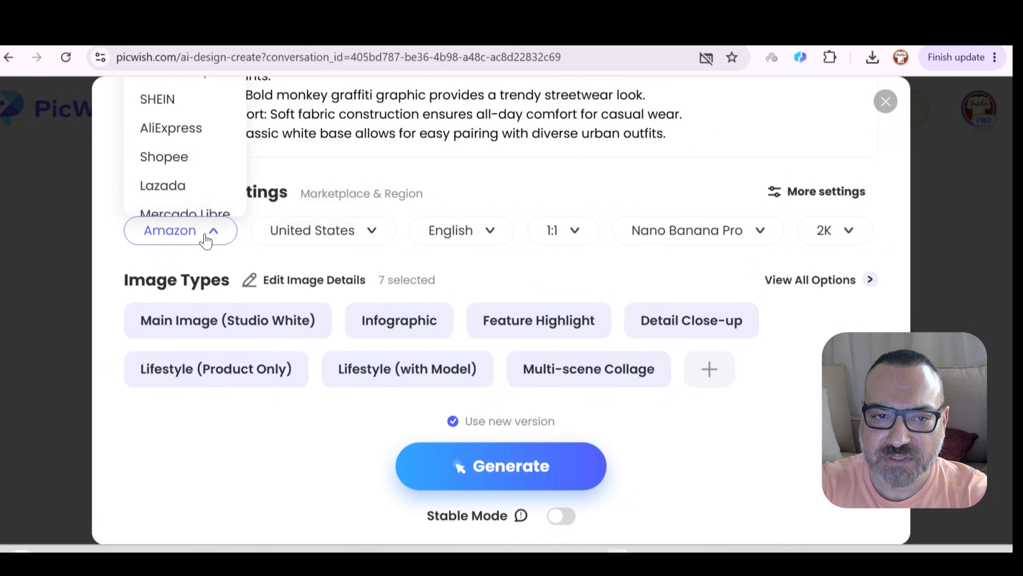
scroll(201, 197, "up", 4)
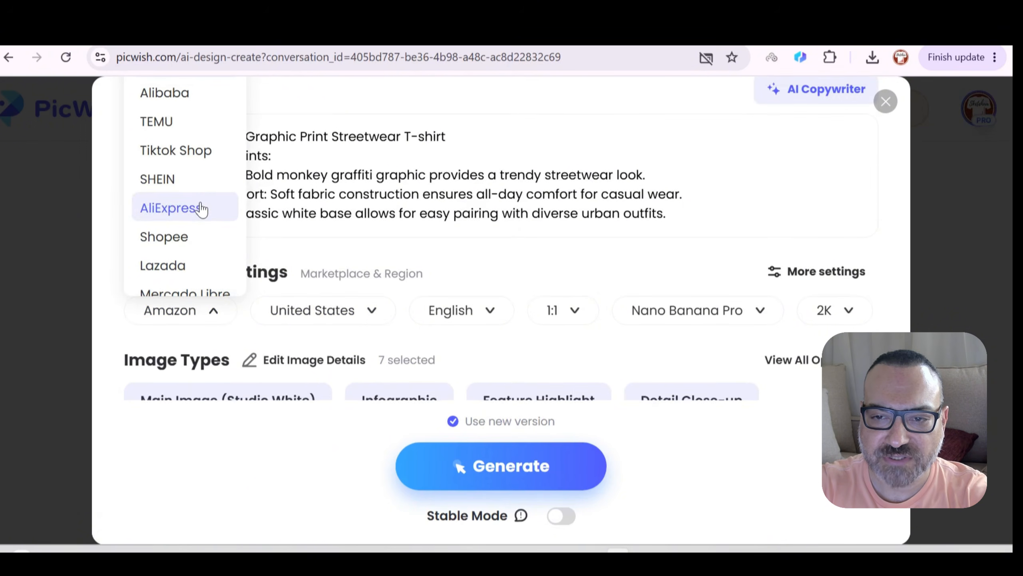
scroll(205, 193, "down", 3)
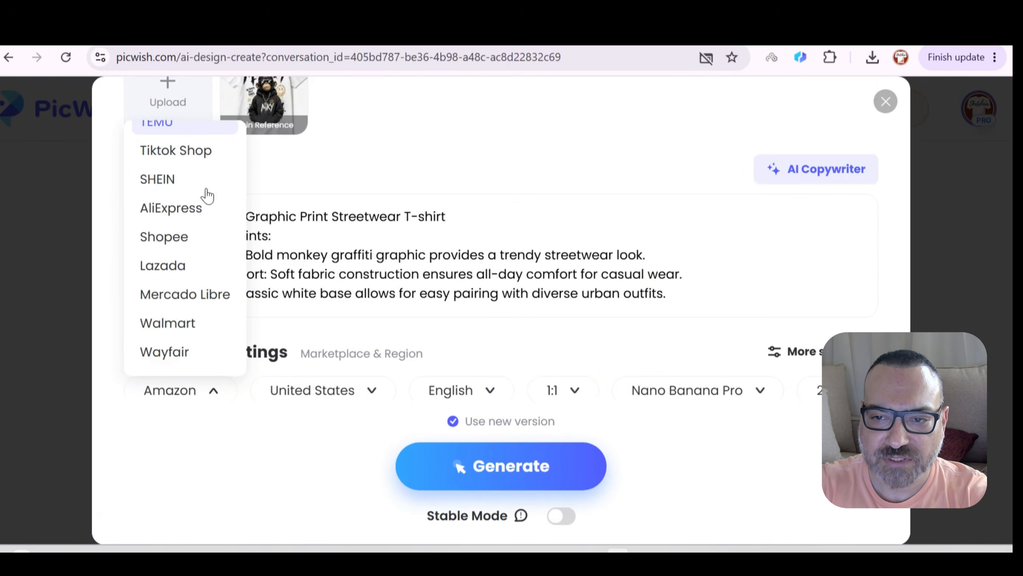
left_click(387, 327)
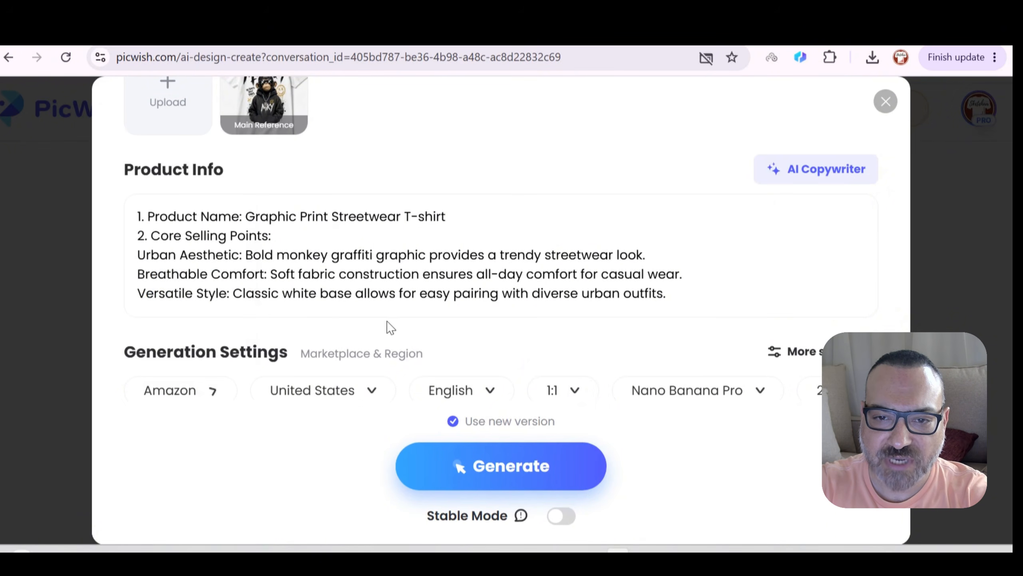
scroll(447, 327, "down", 2)
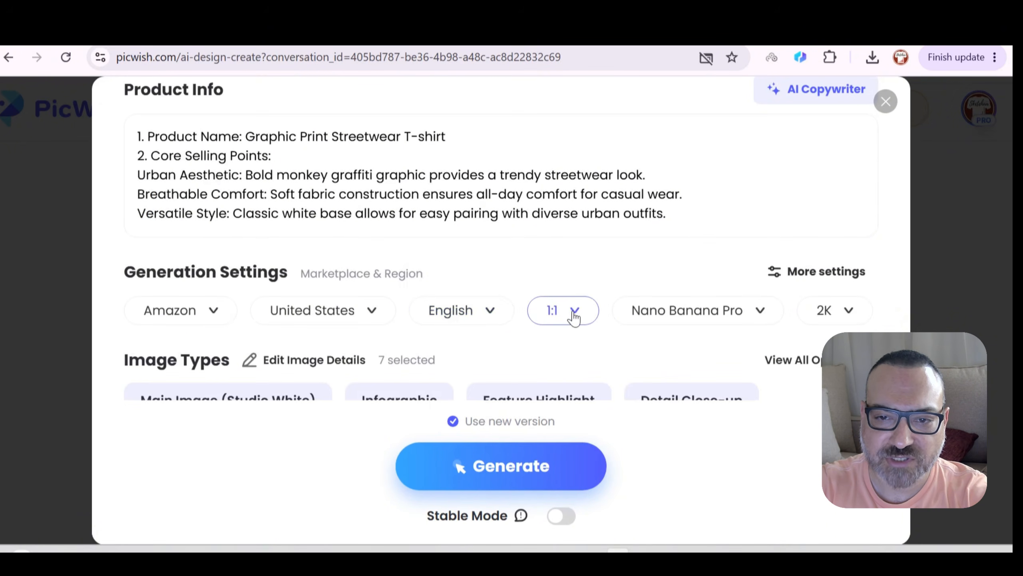
scroll(605, 314, "down", 2)
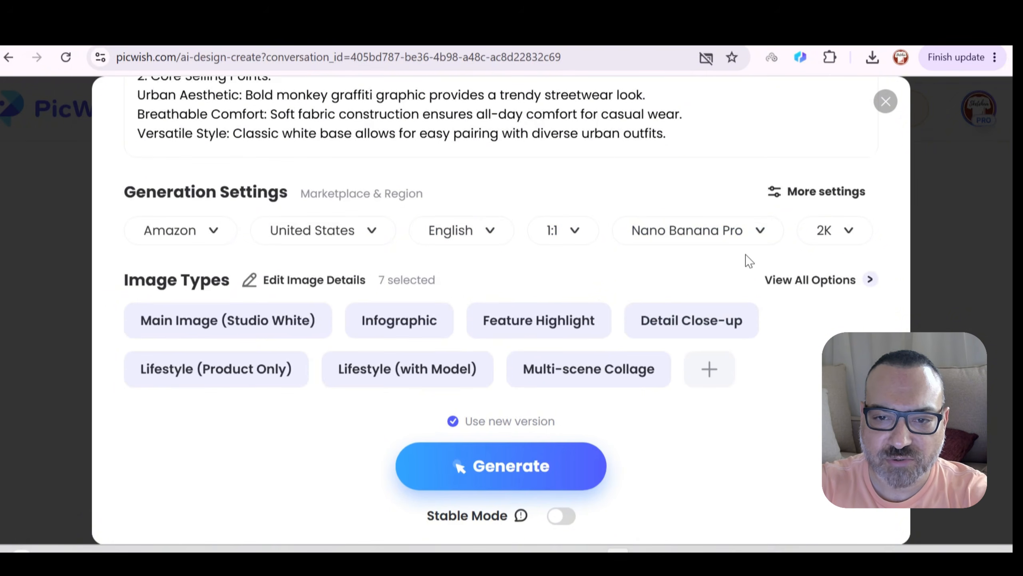
left_click(763, 237)
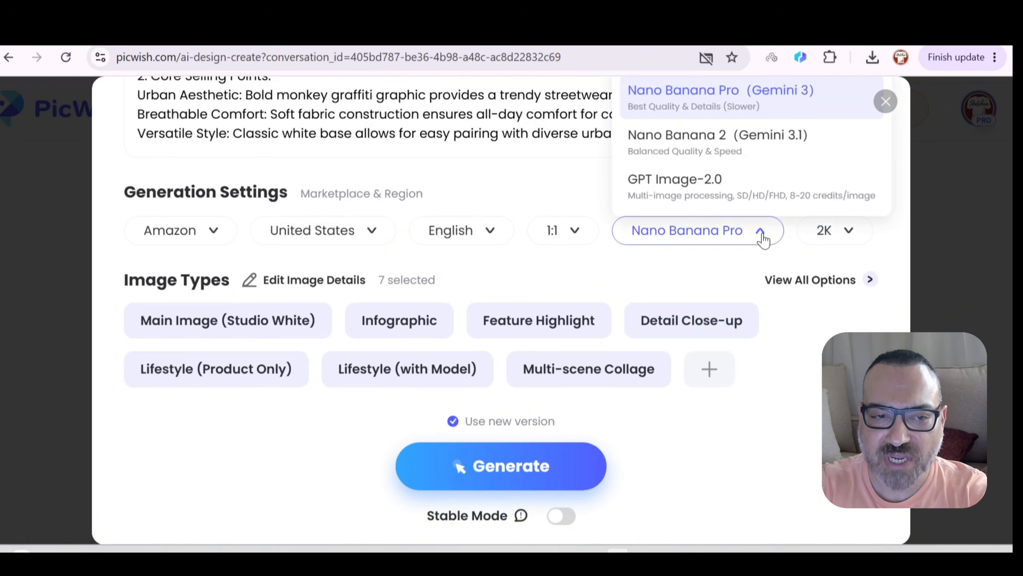
left_click(701, 209)
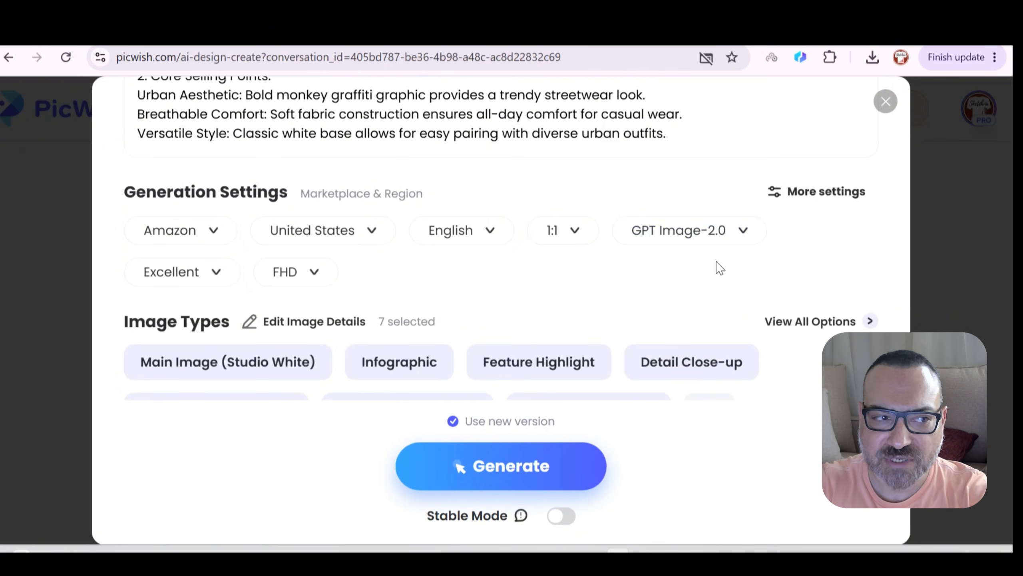
scroll(466, 267, "down", 1)
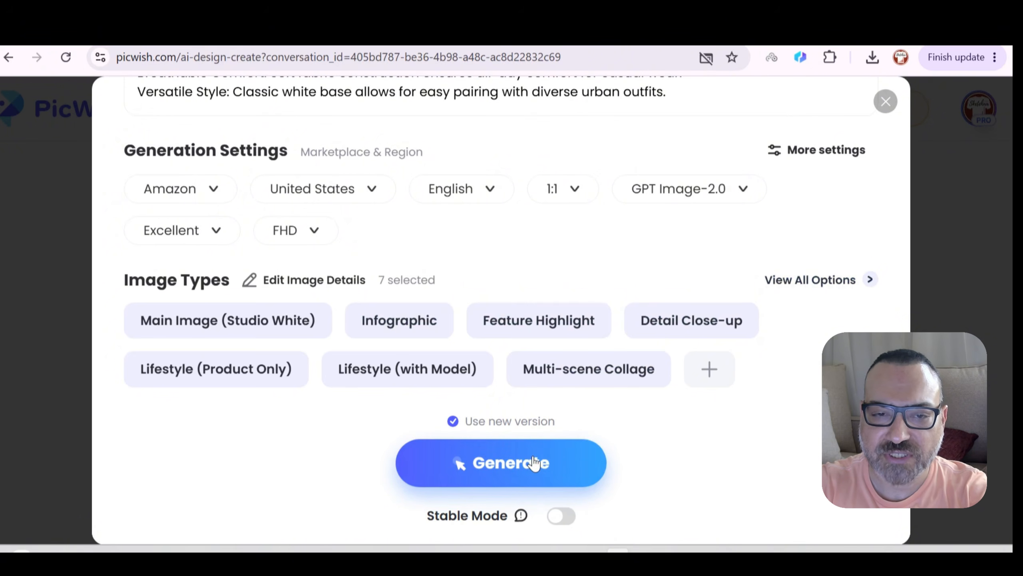
Review all the available image types and generate the listing images for the seven selected types
left_click(833, 284)
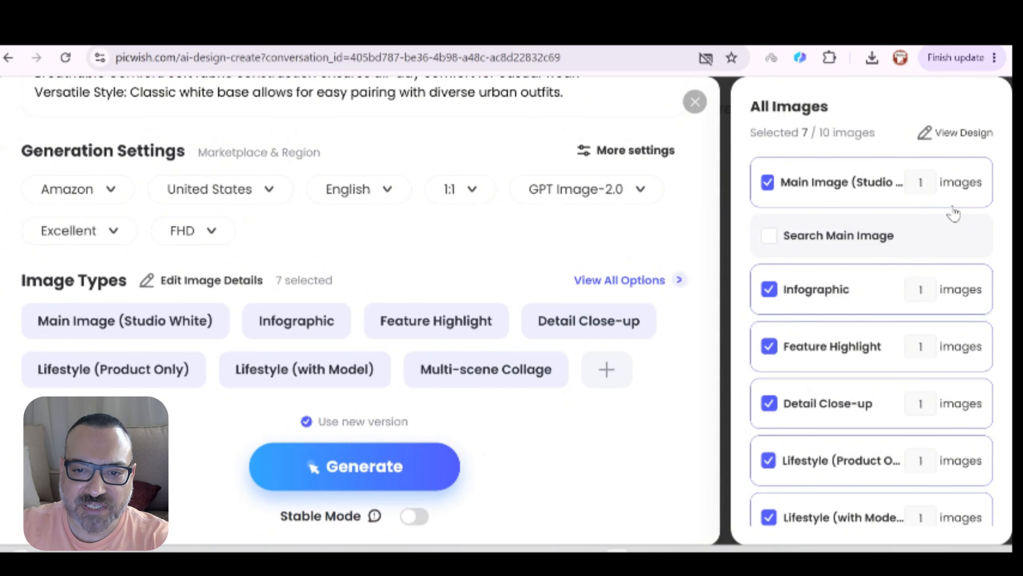
scroll(955, 212, "down", 5)
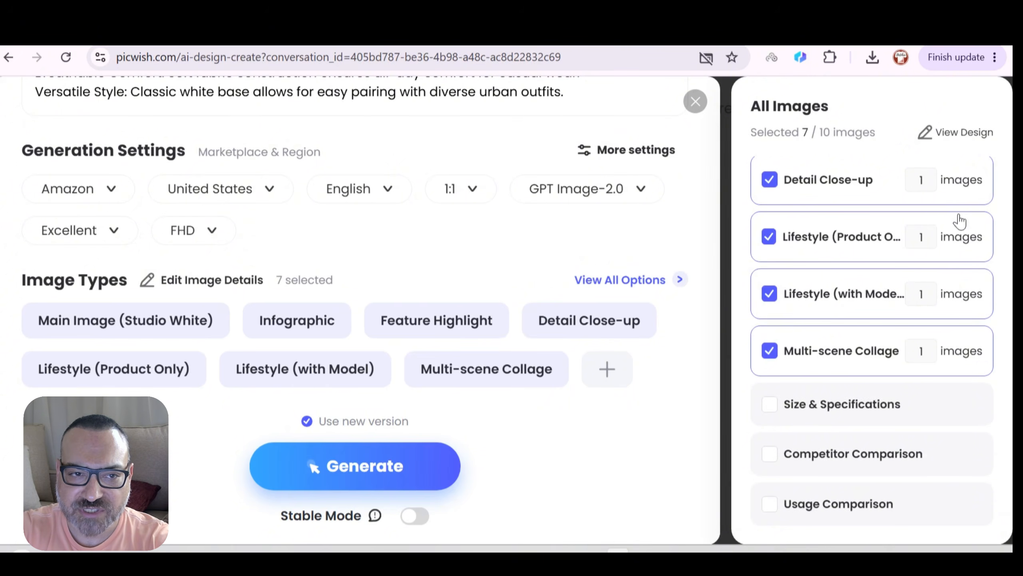
scroll(960, 221, "up", 5)
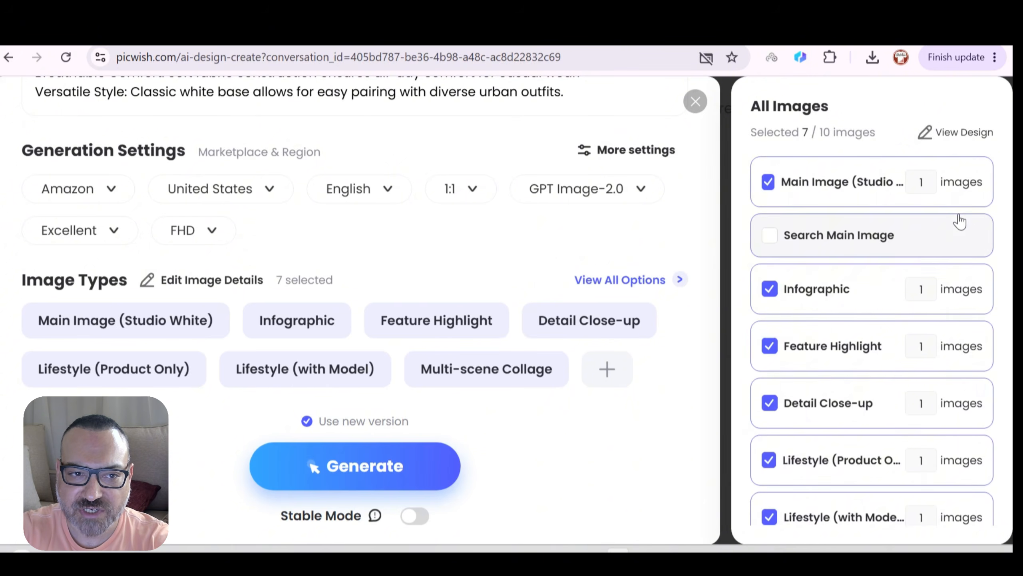
left_click(385, 464)
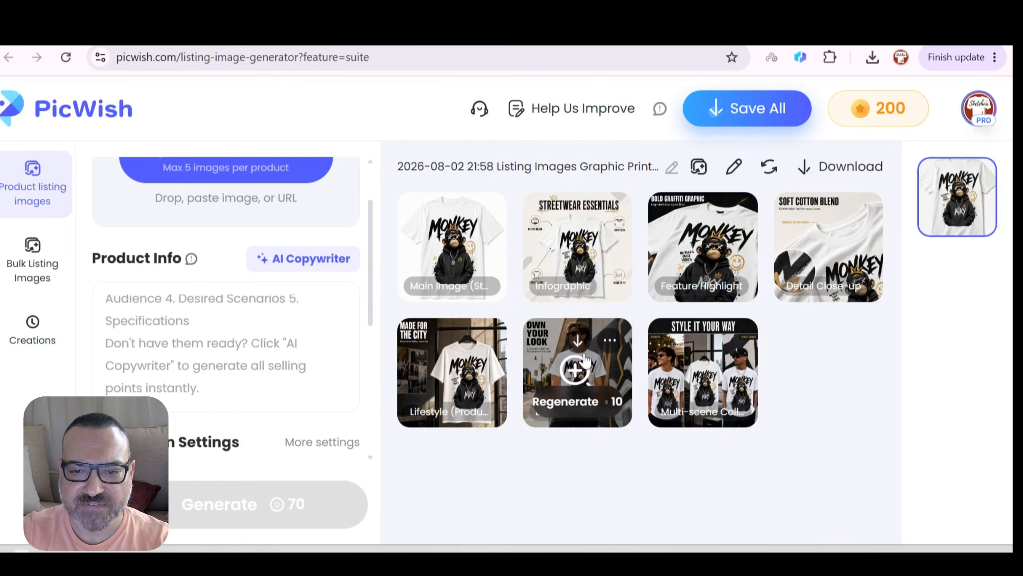
Preview the generated listing images from Main Image (Studio White) to Lifestyle (Product Only), and check the latter's product info and generation settings
mouse_move(612, 342)
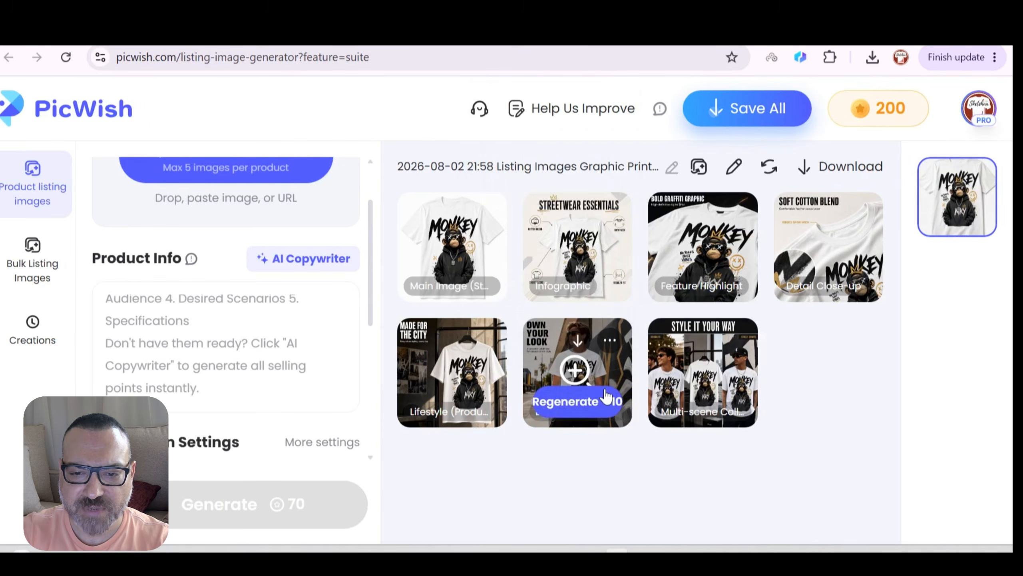
left_click(492, 238)
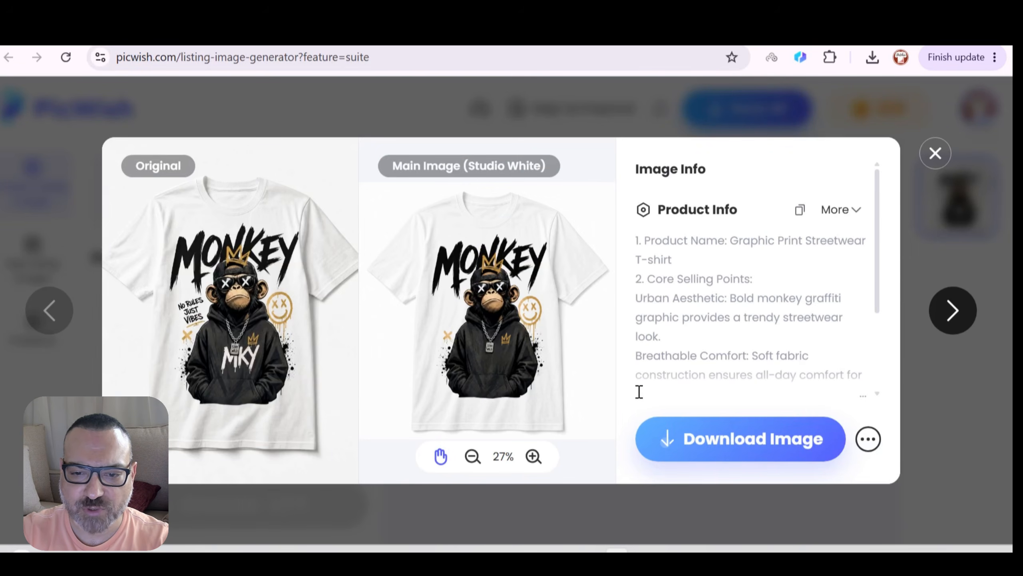
left_click(953, 310)
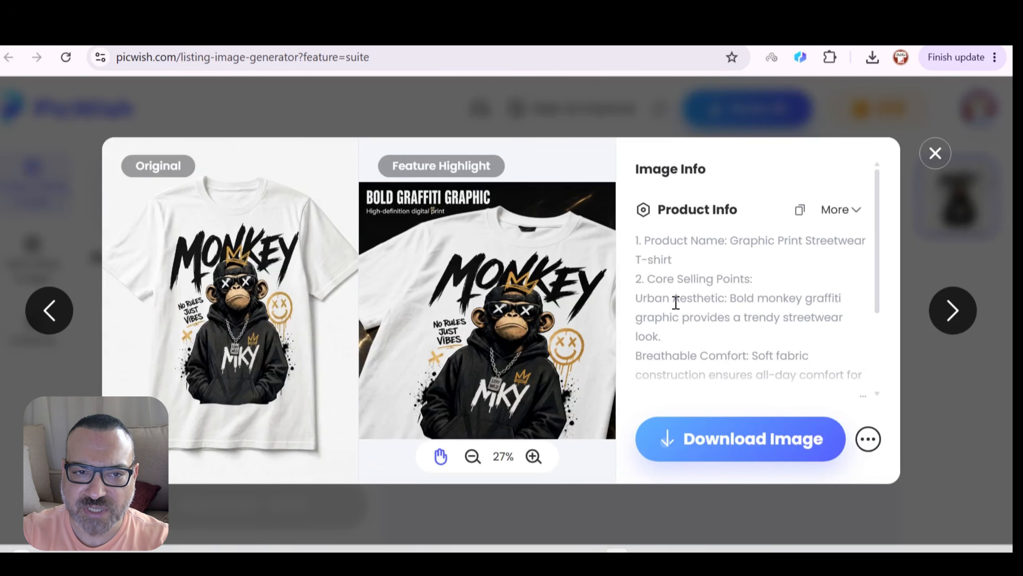
left_click(868, 438)
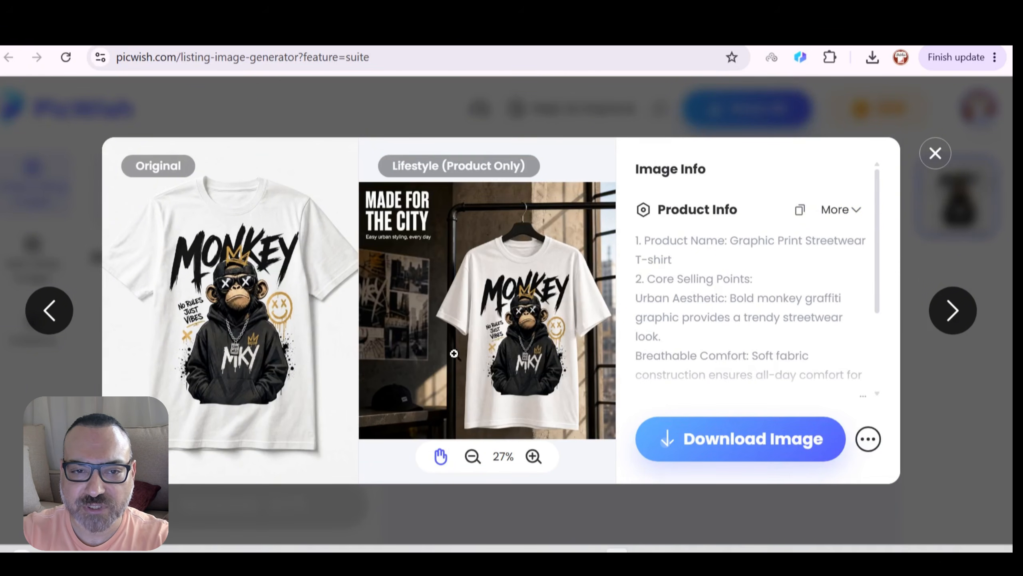
left_click(843, 221)
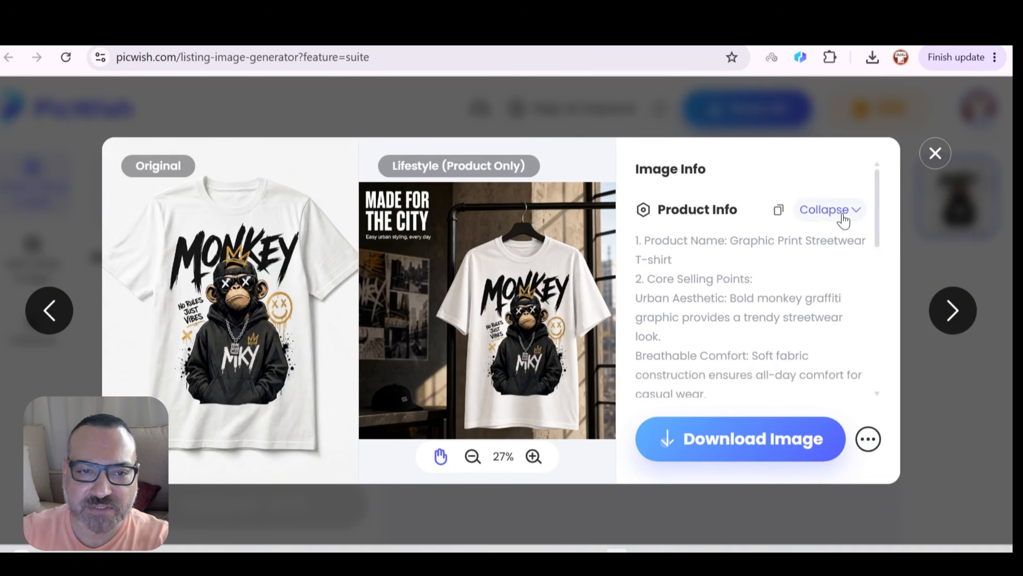
left_click(848, 220)
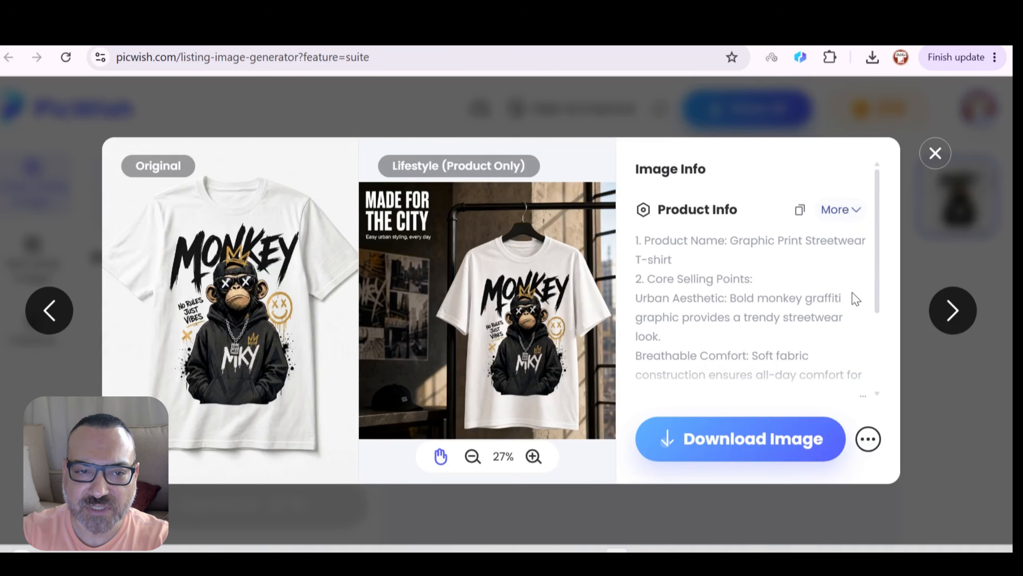
scroll(854, 288, "down", 3)
Enhance the Lifestyle (Product Only) image with the Standard enhancement and save the result as PNG
left_click(868, 438)
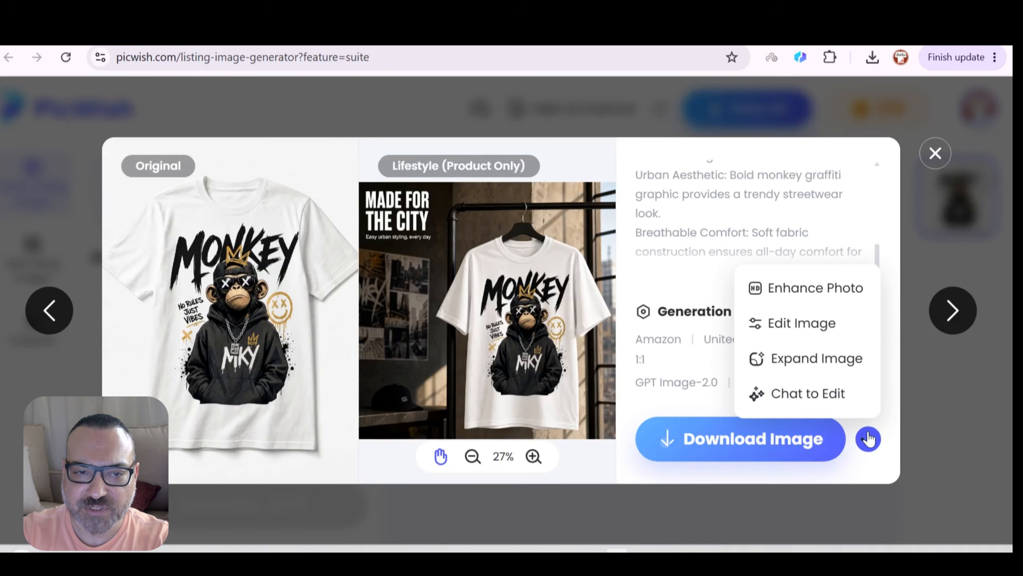
left_click(841, 296)
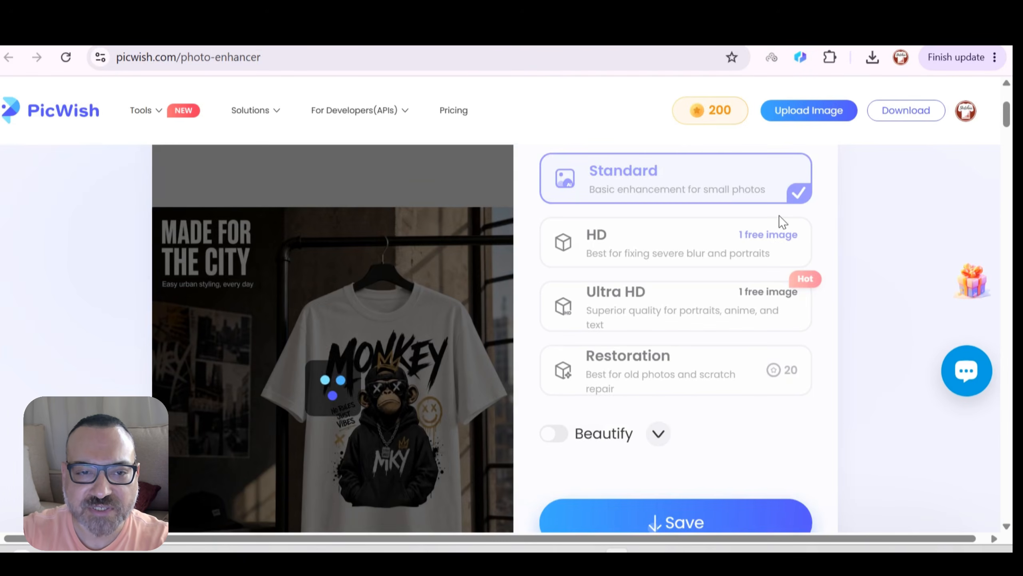
mouse_move(780, 226)
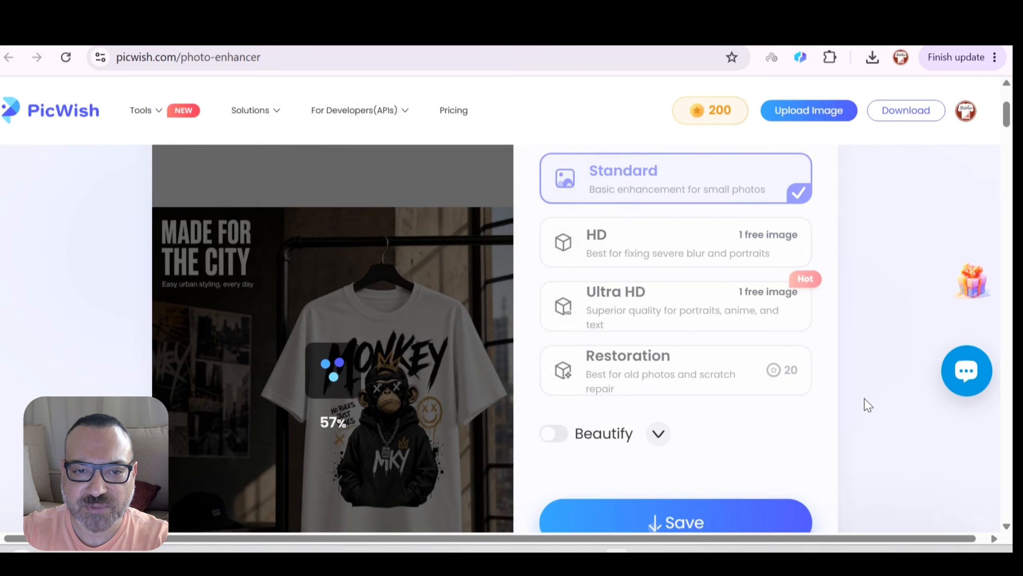
scroll(785, 401, "down", 1)
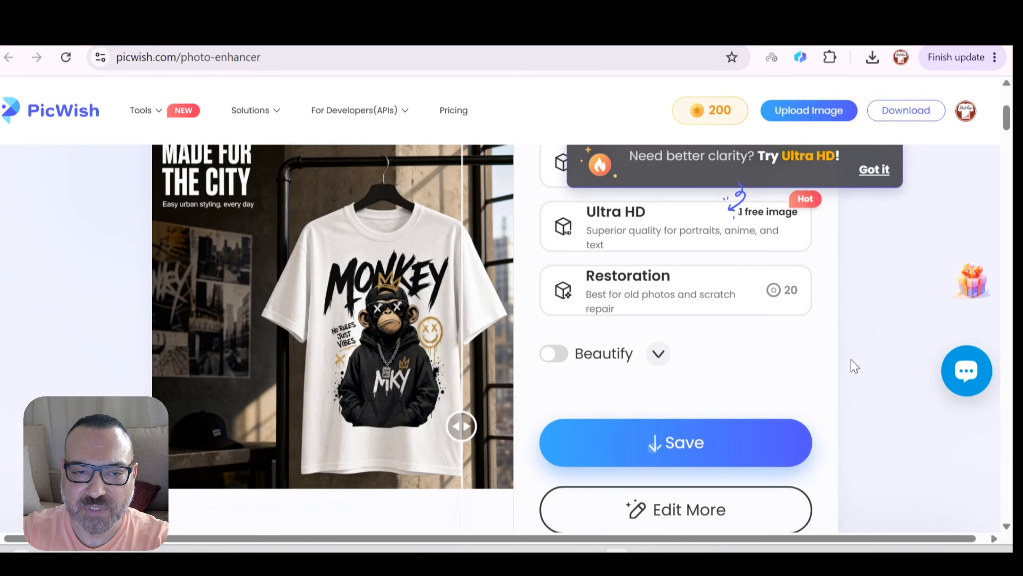
scroll(862, 366, "up", 2)
left_click(876, 330)
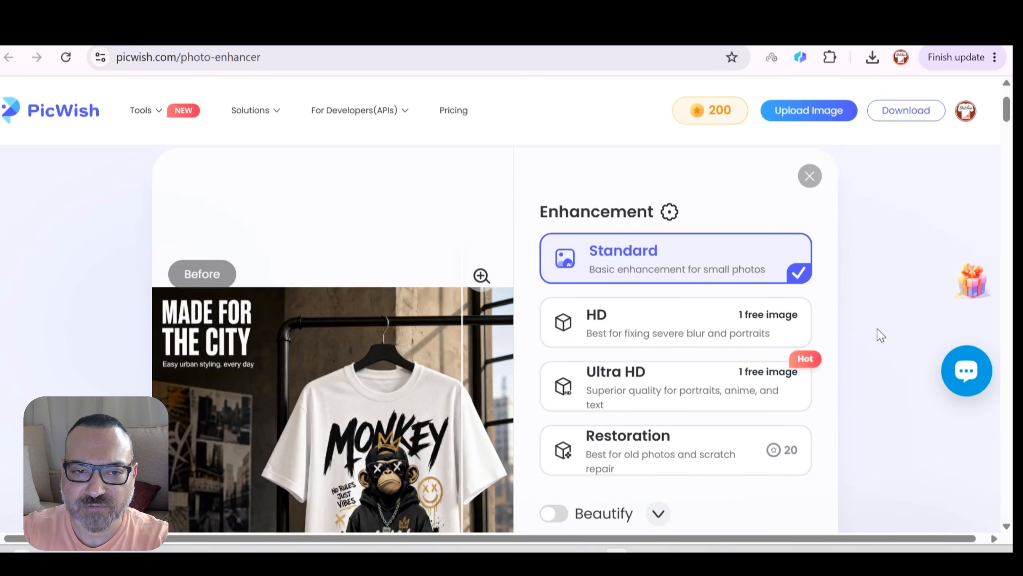
scroll(866, 334, "down", 2)
mouse_move(730, 461)
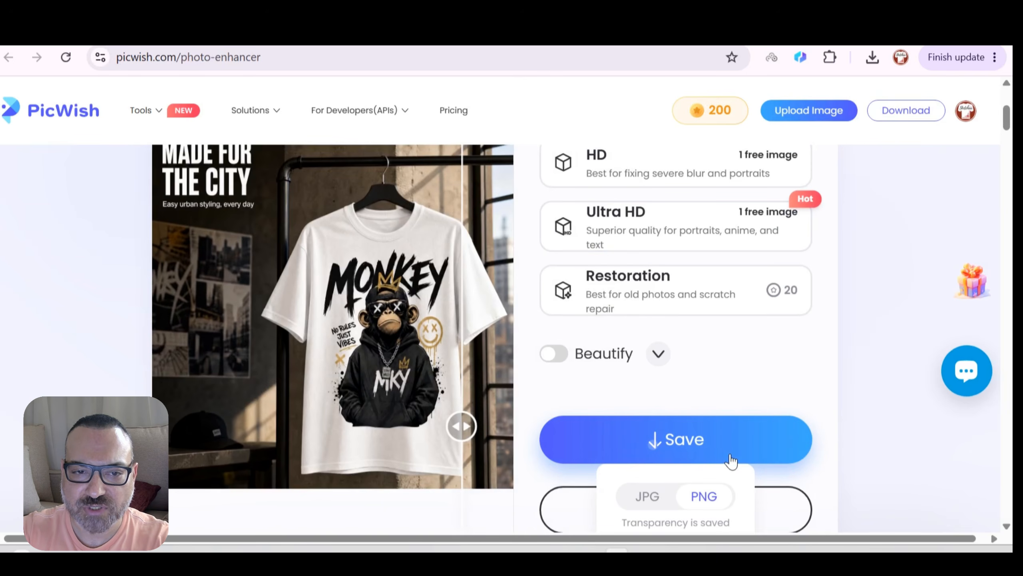
scroll(729, 449, "down", 1)
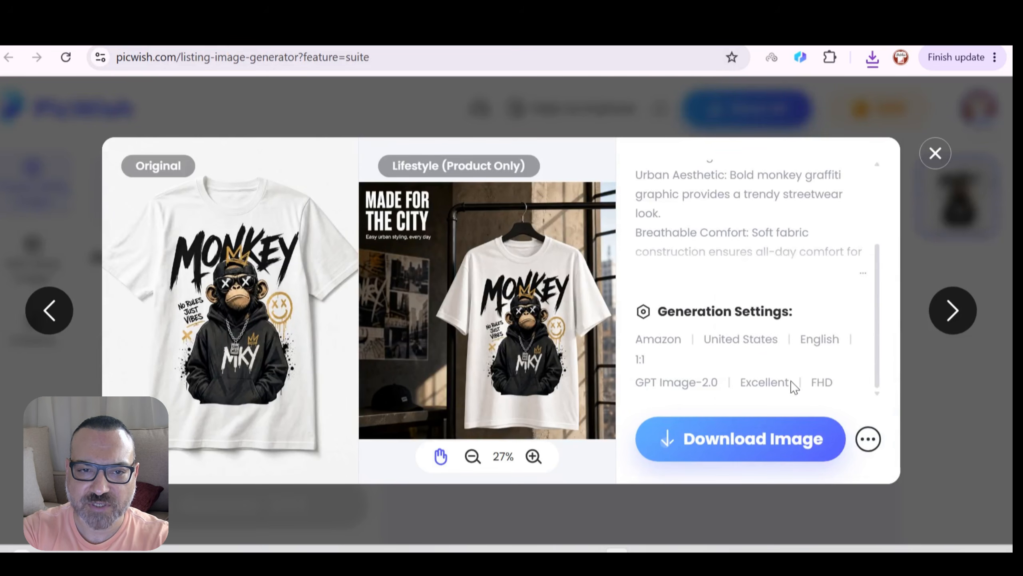
Extend the Lifestyle (Product Only) image on both sides to 2980 × 2048 and generate the expanded version
left_click(868, 438)
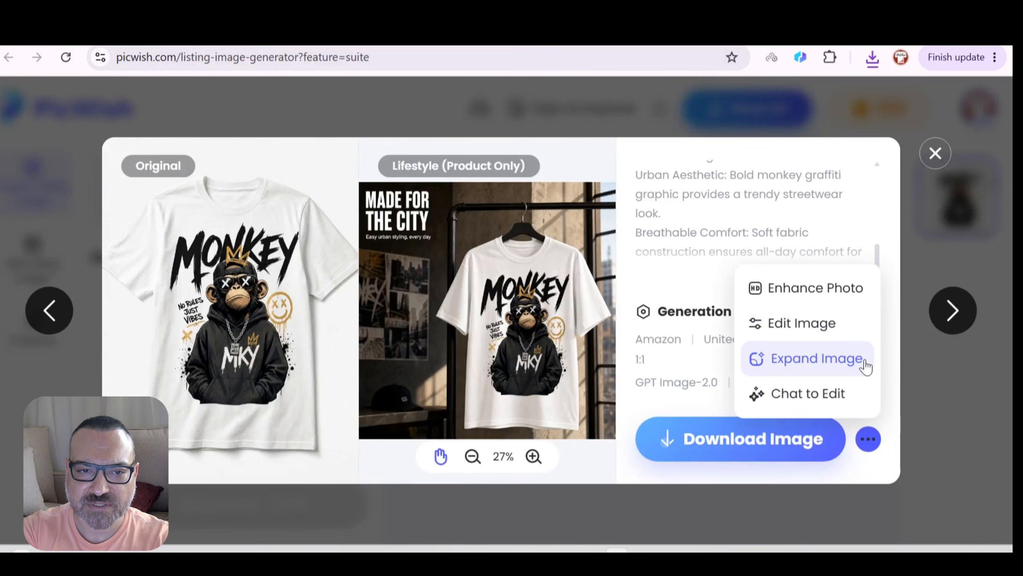
left_click(865, 363)
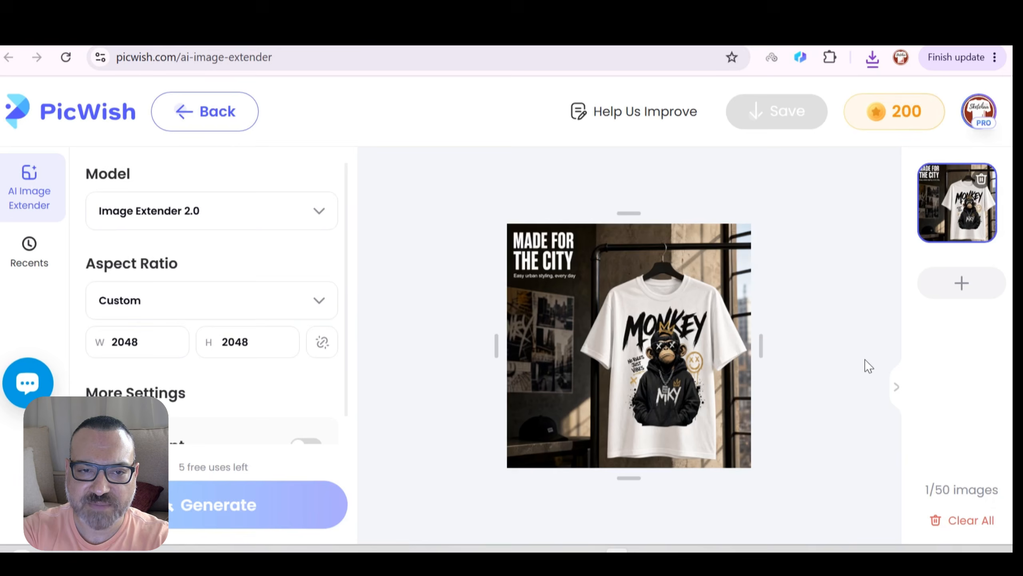
left_click_drag(767, 353, 836, 350)
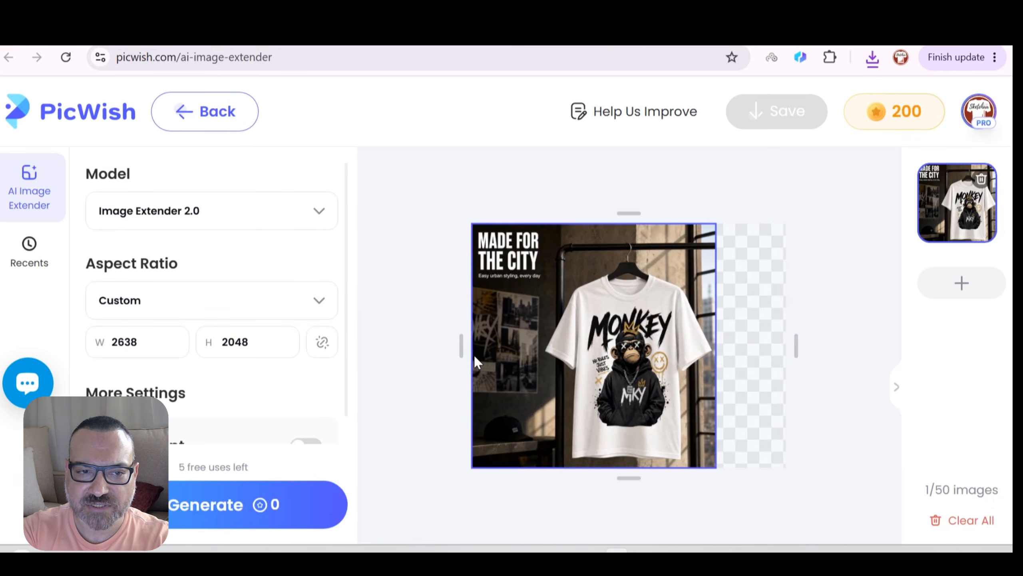
left_click_drag(460, 347, 422, 356)
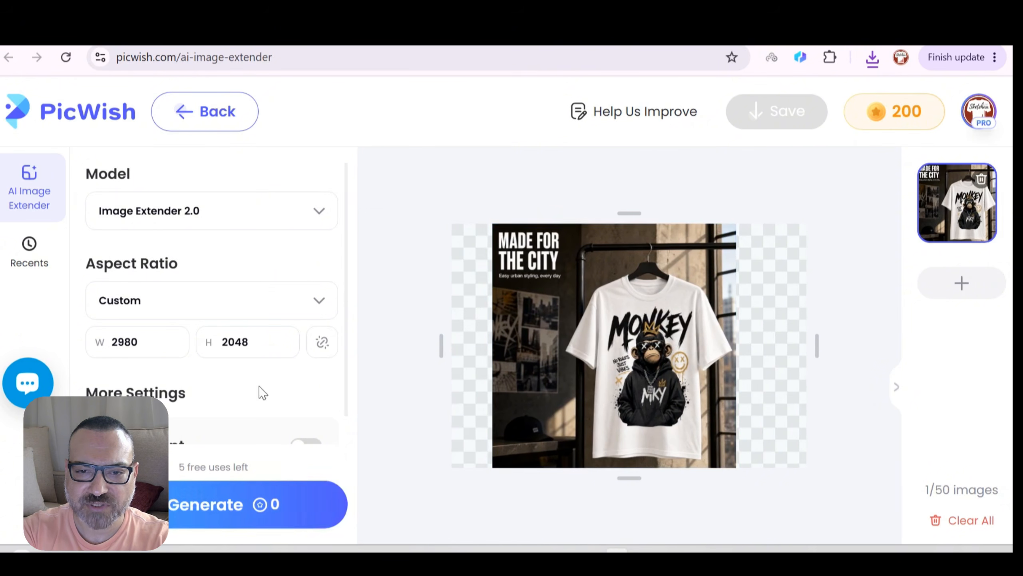
scroll(260, 399, "down", 1)
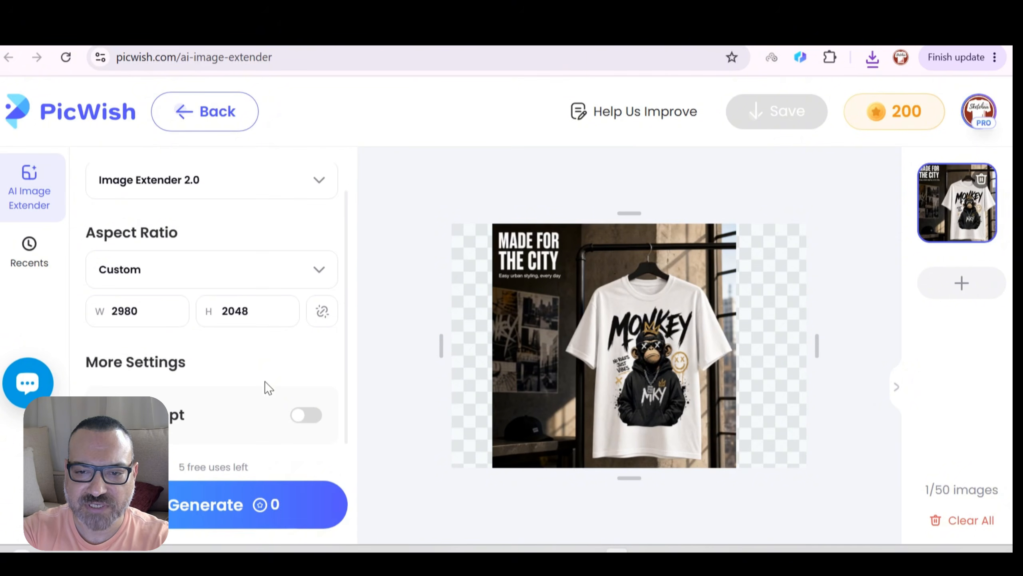
left_click(244, 501)
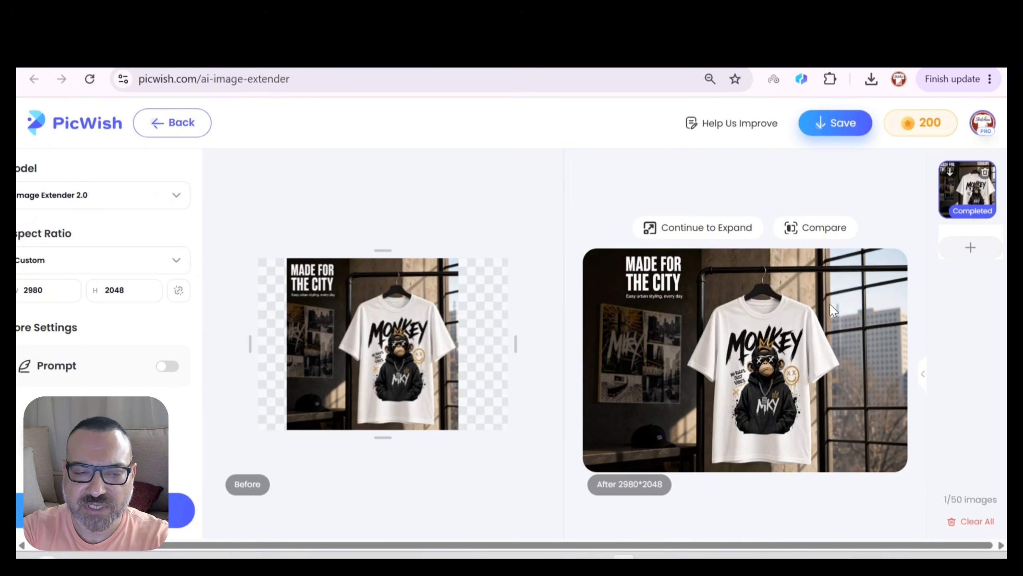
Save the expanded image and view the downloaded file, then return to the image extender
left_click(844, 122)
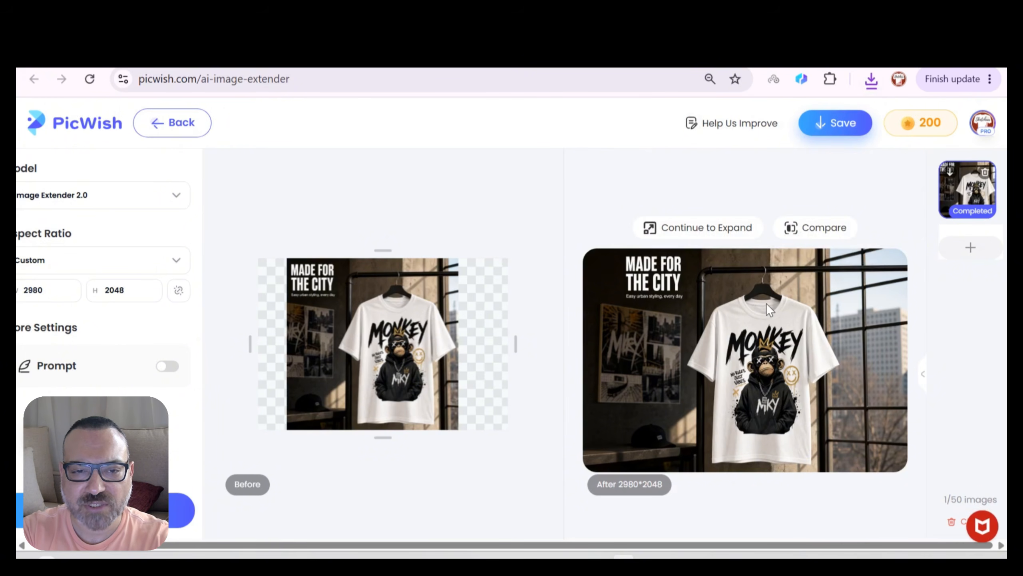
left_click(874, 79)
left_click(721, 149)
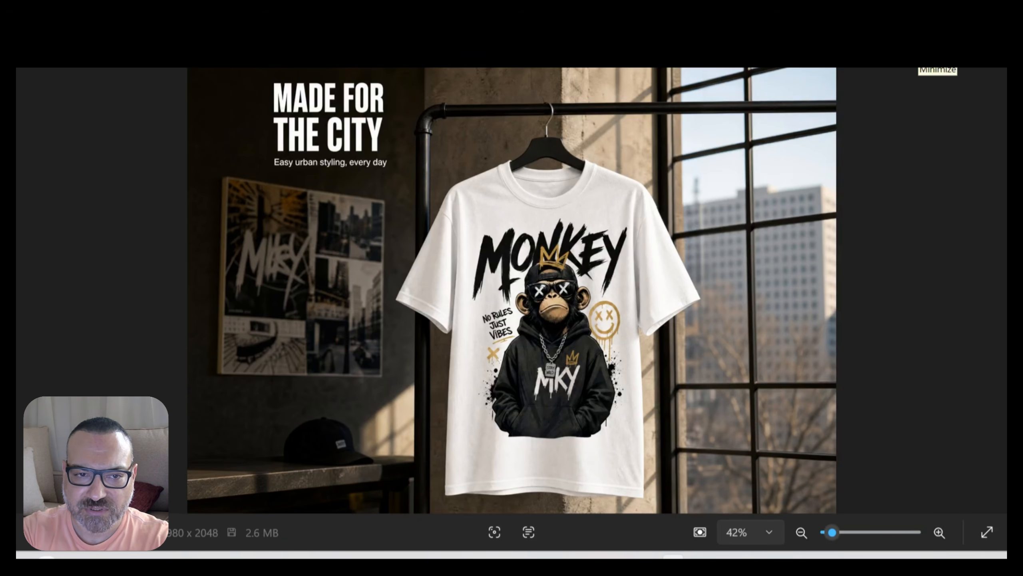
left_click(938, 69)
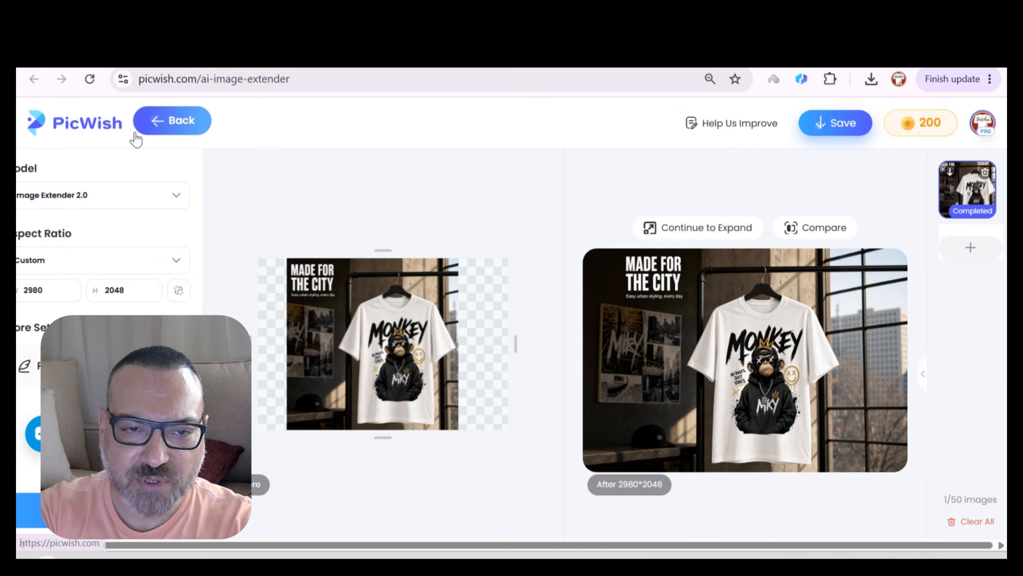
Start an Amazon A+ project from the AI Designer and upload product_01 as the product image
left_click(103, 133)
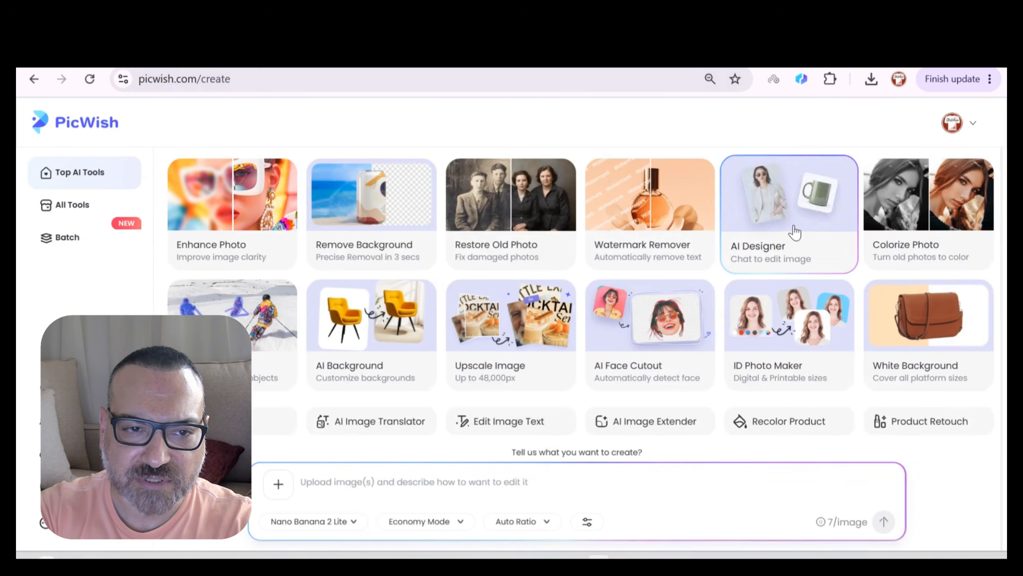
left_click(798, 230)
scroll(769, 222, "down", 5)
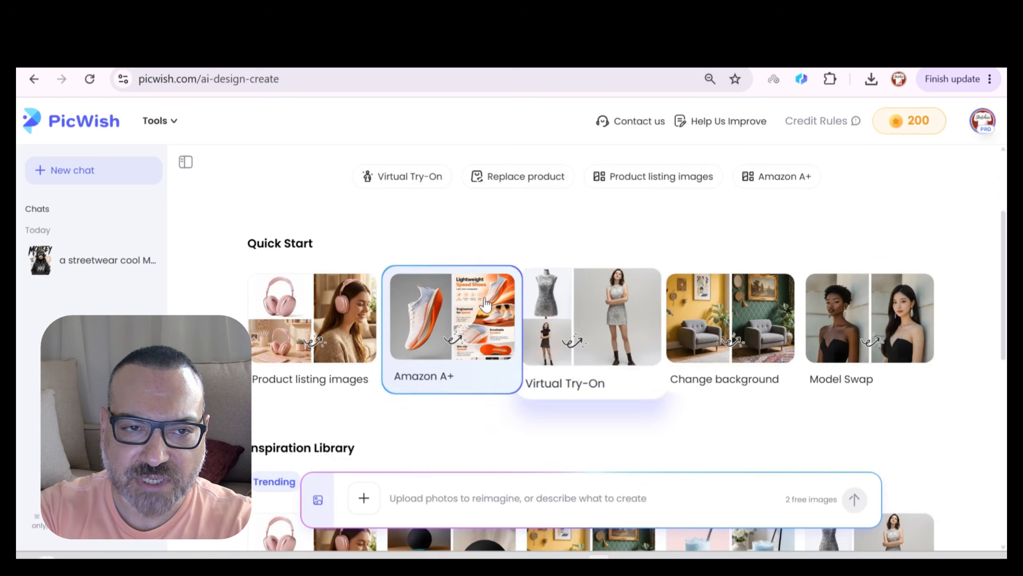
left_click(450, 304)
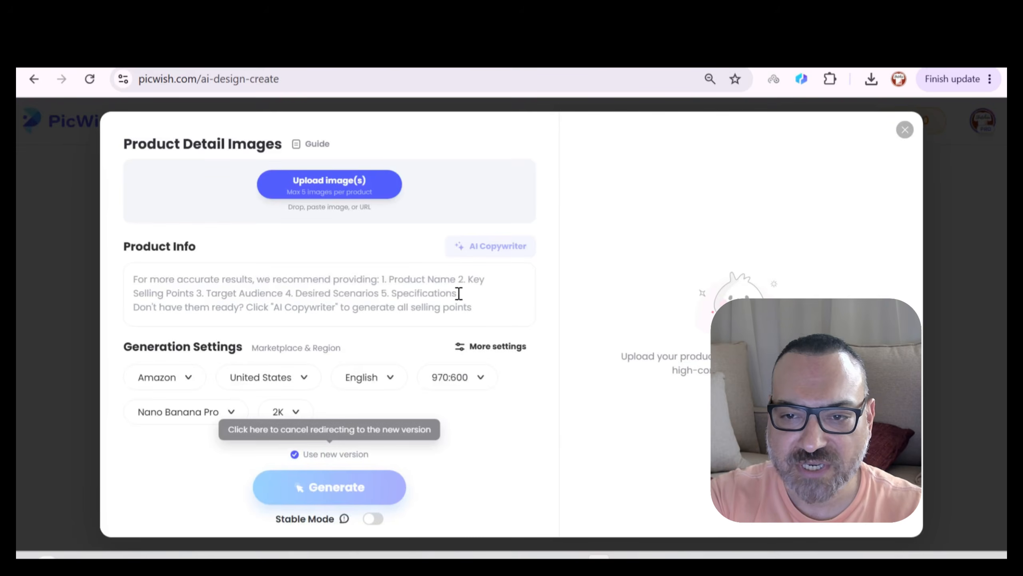
left_click(338, 179)
left_click(326, 164)
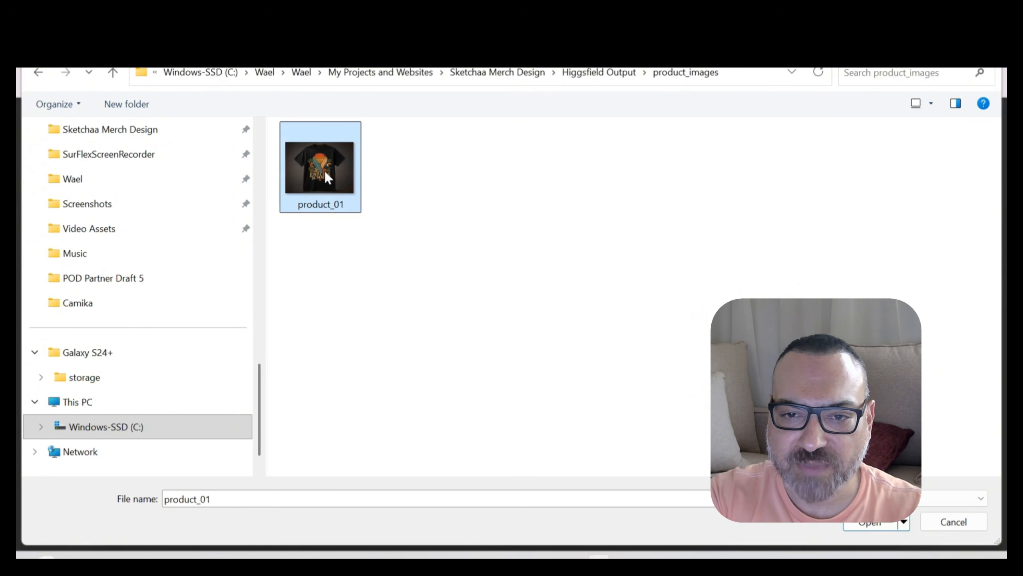
double_click(325, 171)
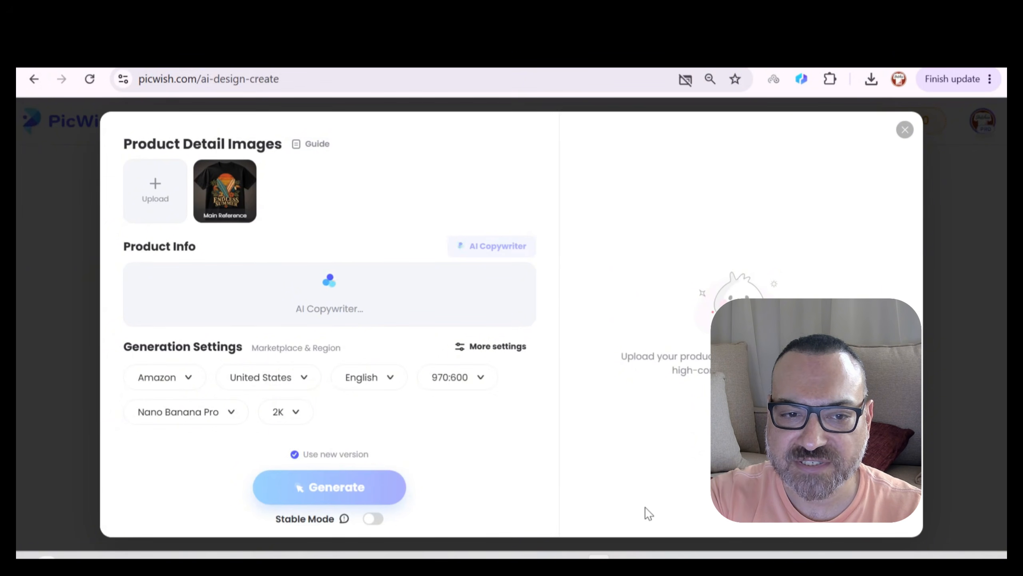
Read through the AI-written product info, from product name and selling points to specifications
left_click(335, 298)
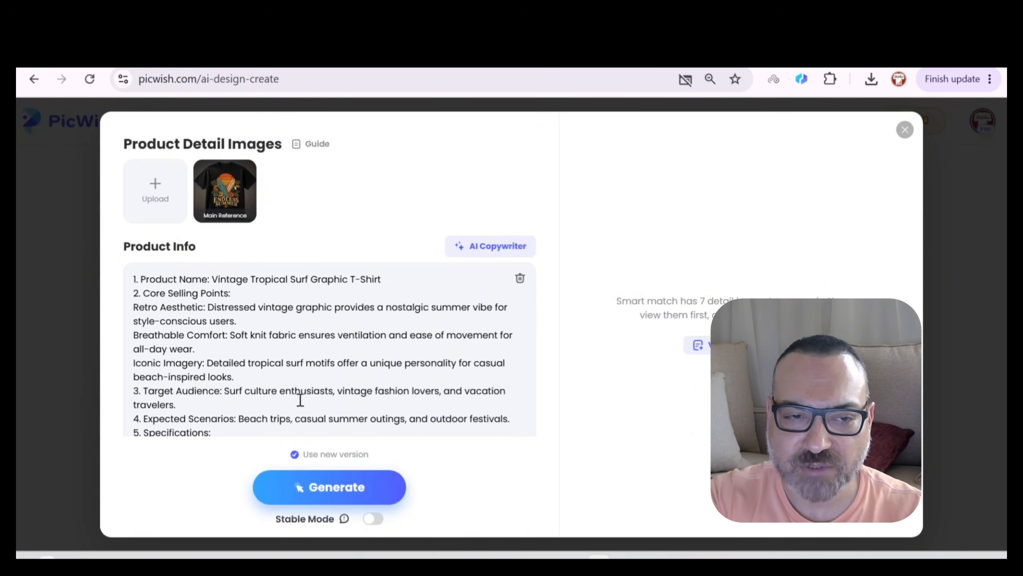
scroll(308, 383, "down", 2)
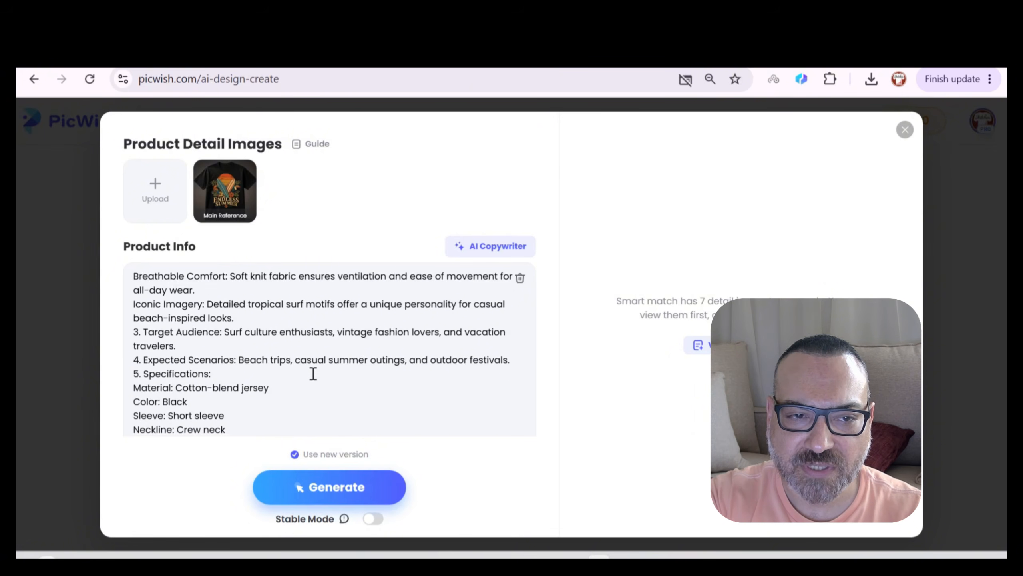
scroll(313, 373, "down", 2)
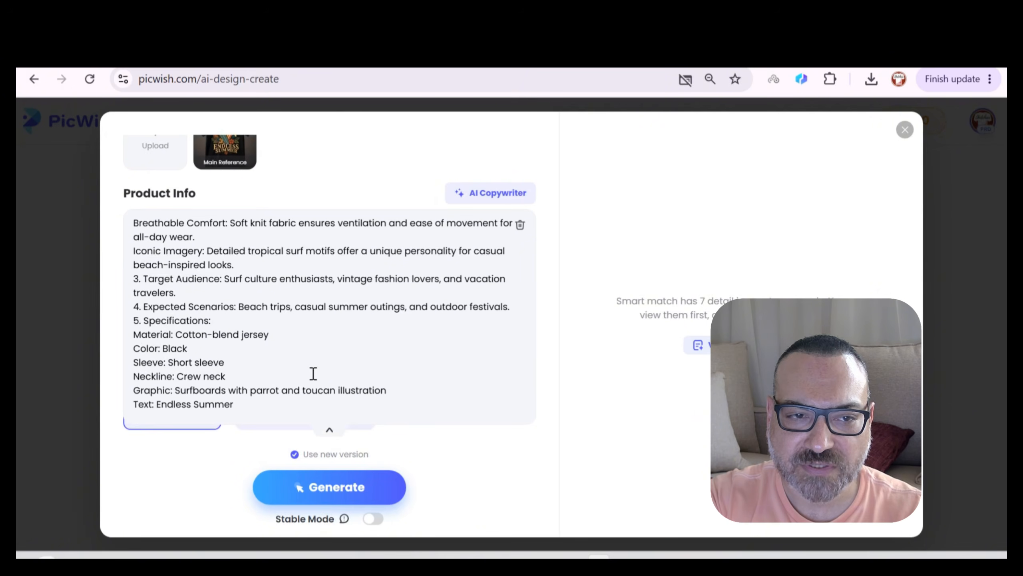
left_click(548, 436)
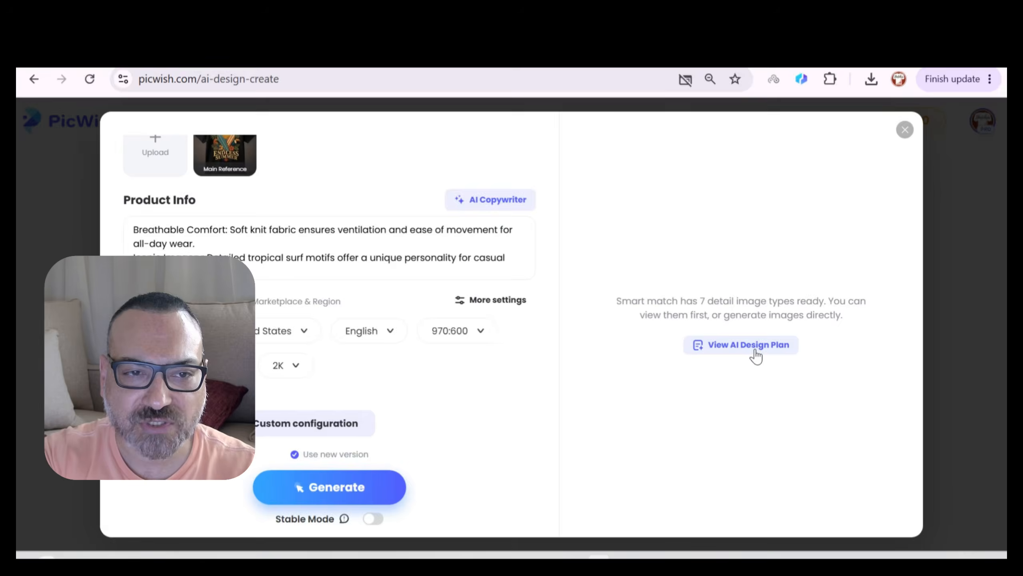
Open the AI design plan and set the Atmosphere, Lifestyle (Product Only) and Multi-angle image counts to 2 each
left_click(756, 354)
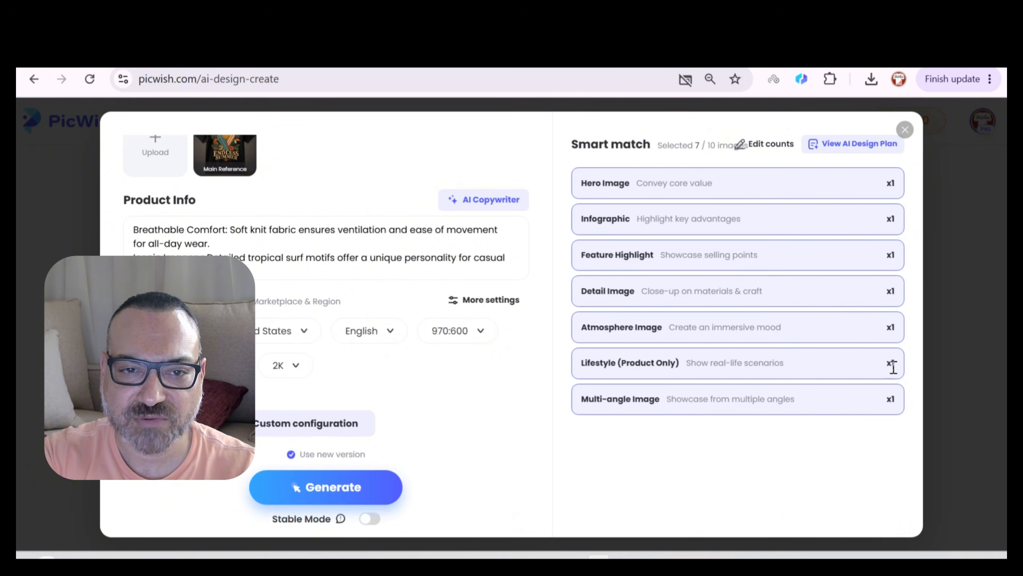
left_click(748, 150)
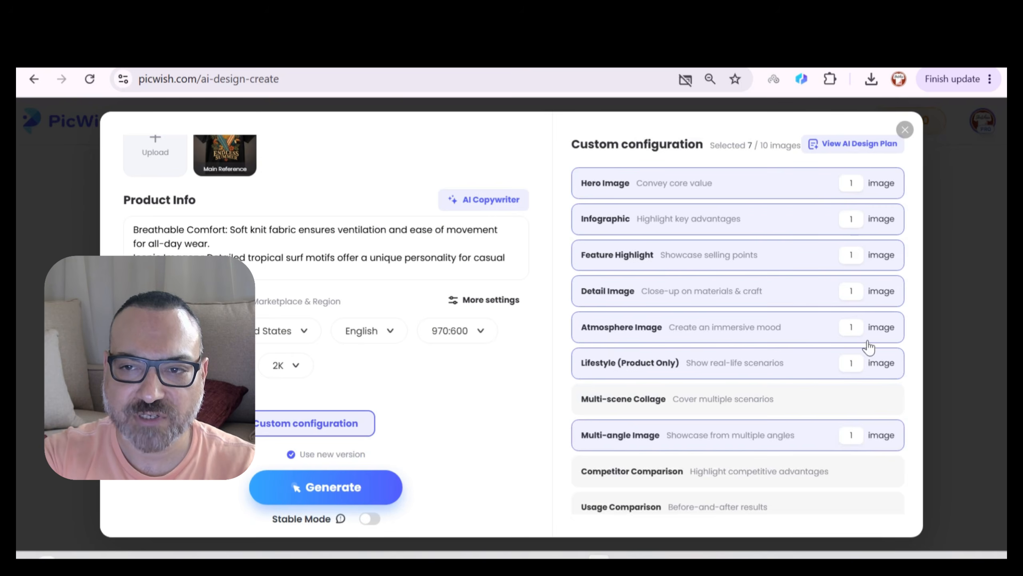
left_click(853, 328)
left_click(855, 328)
left_click(855, 363)
scroll(866, 373, "down", 4)
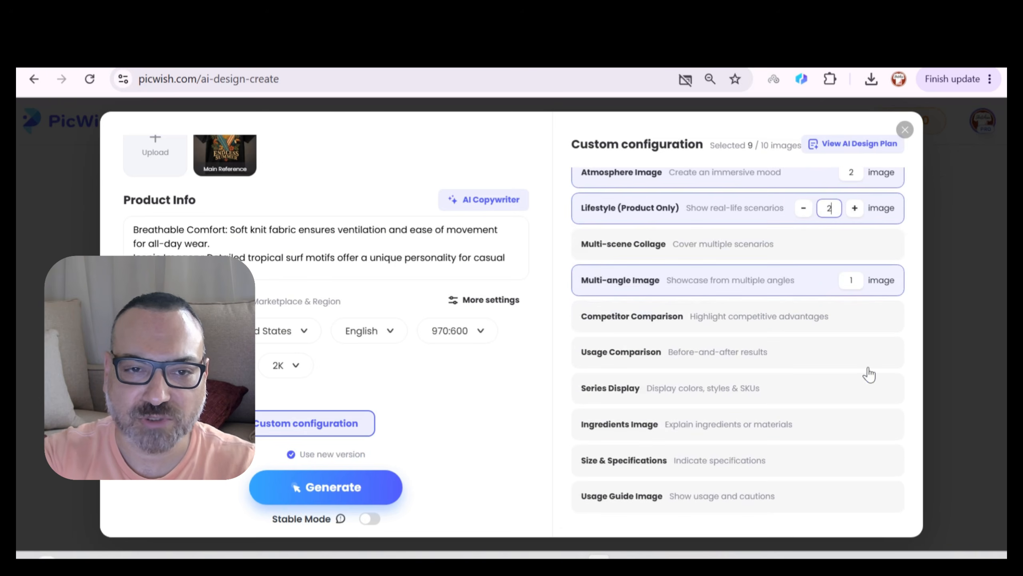
left_click(855, 280)
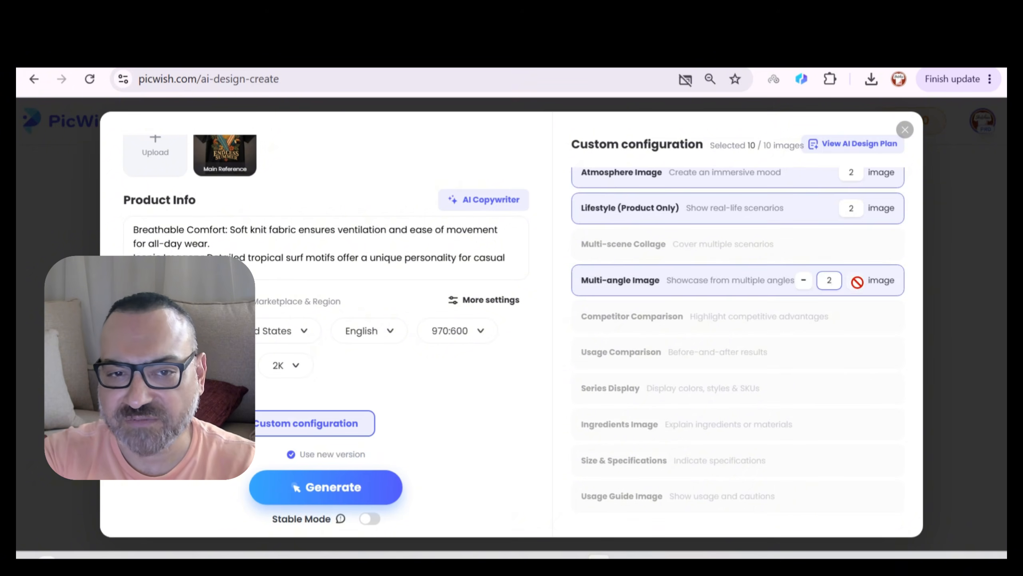
Replace the Infographic with one Multi-scene Collage in the custom configuration and generate the A+ images
scroll(861, 252, "up", 4)
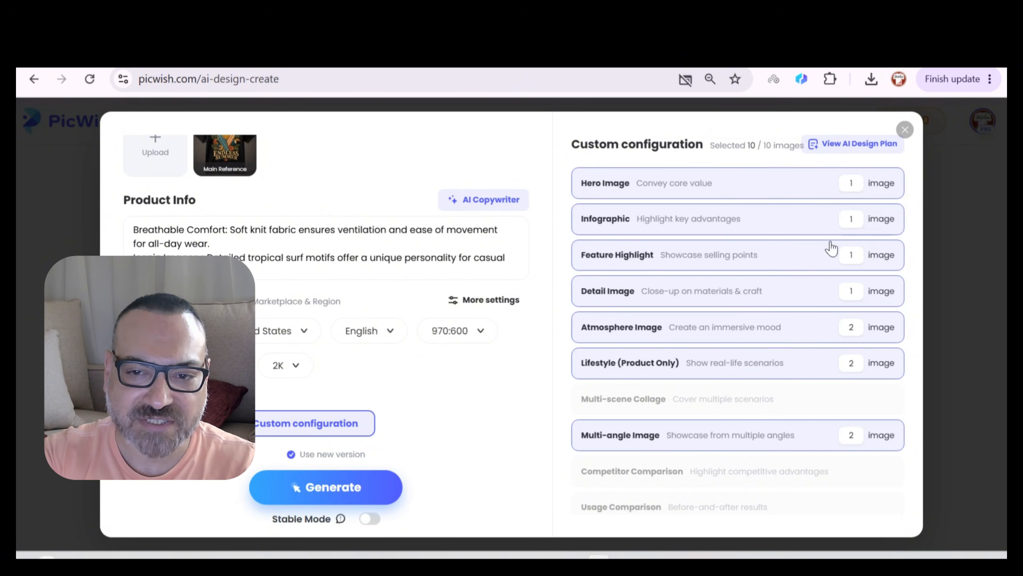
left_click(811, 225)
scroll(801, 254, "down", 4)
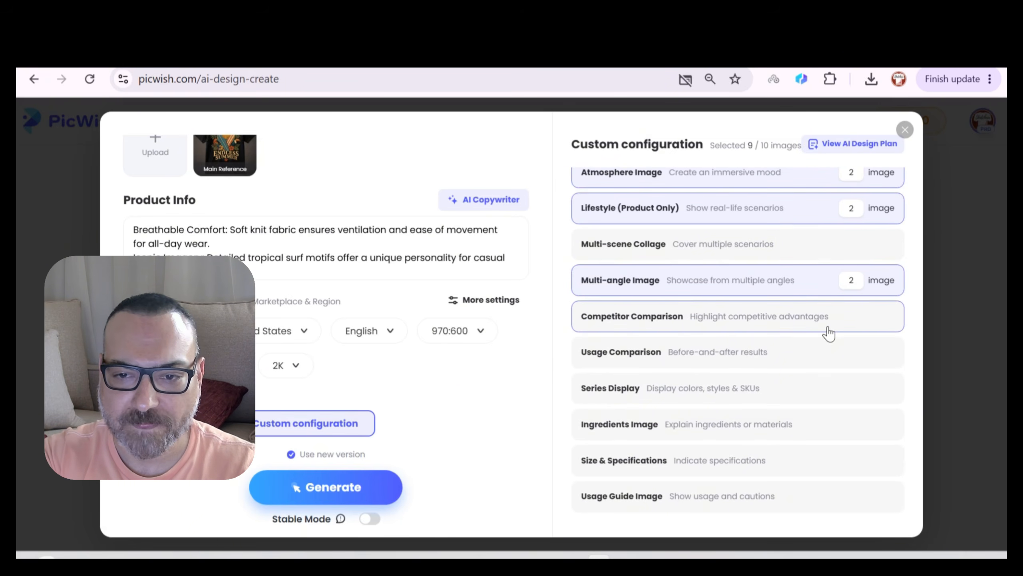
left_click(361, 487)
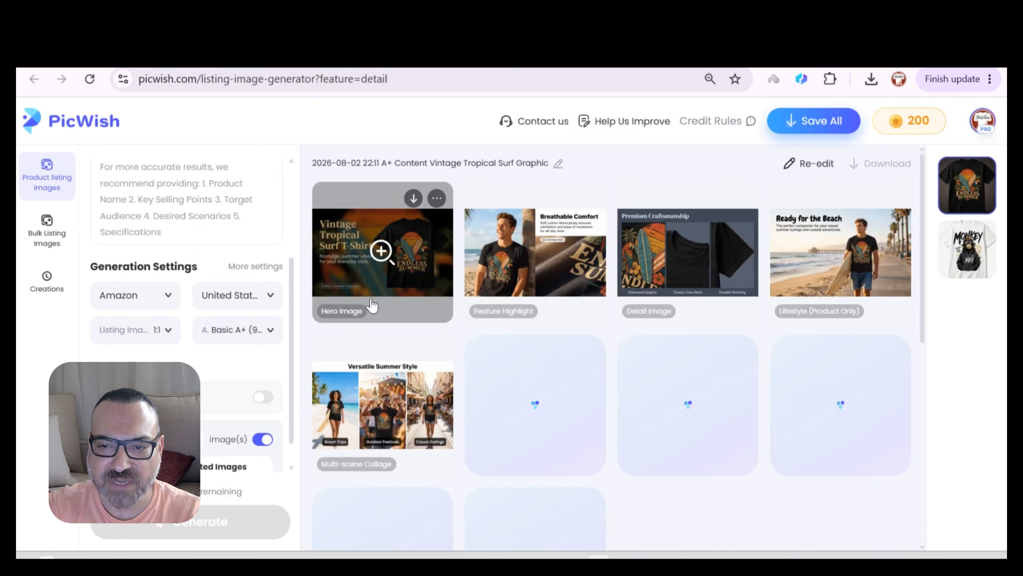
Preview the generated Hero Image and Feature Highlight, viewing the latter at full size
left_click(427, 244)
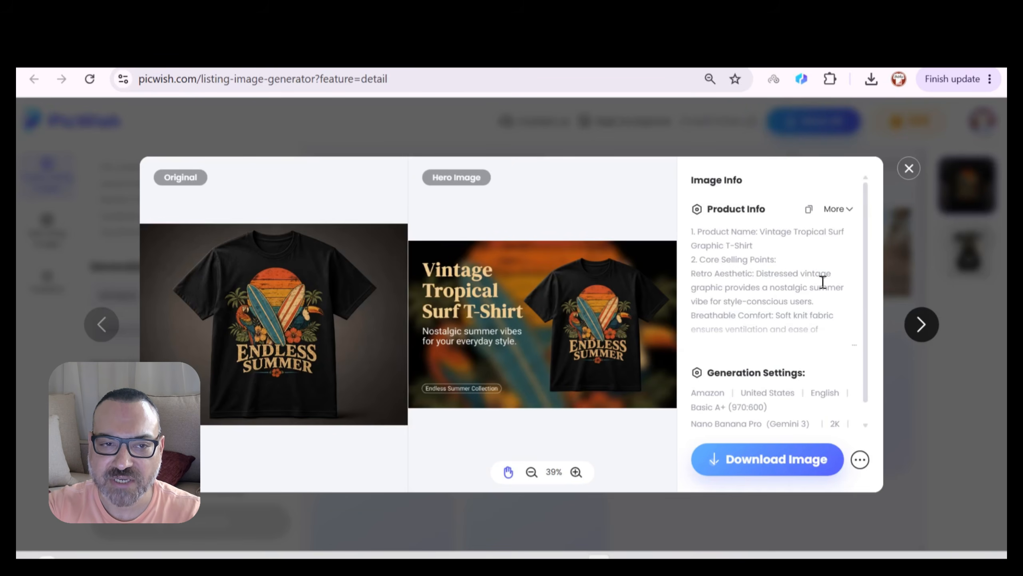
left_click(908, 169)
left_click(583, 259)
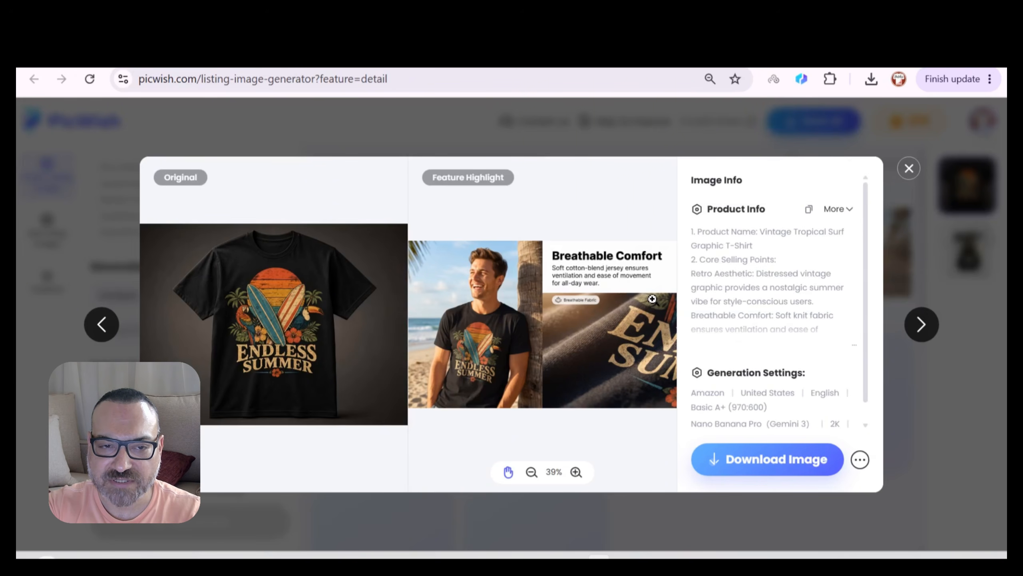
left_click(631, 356)
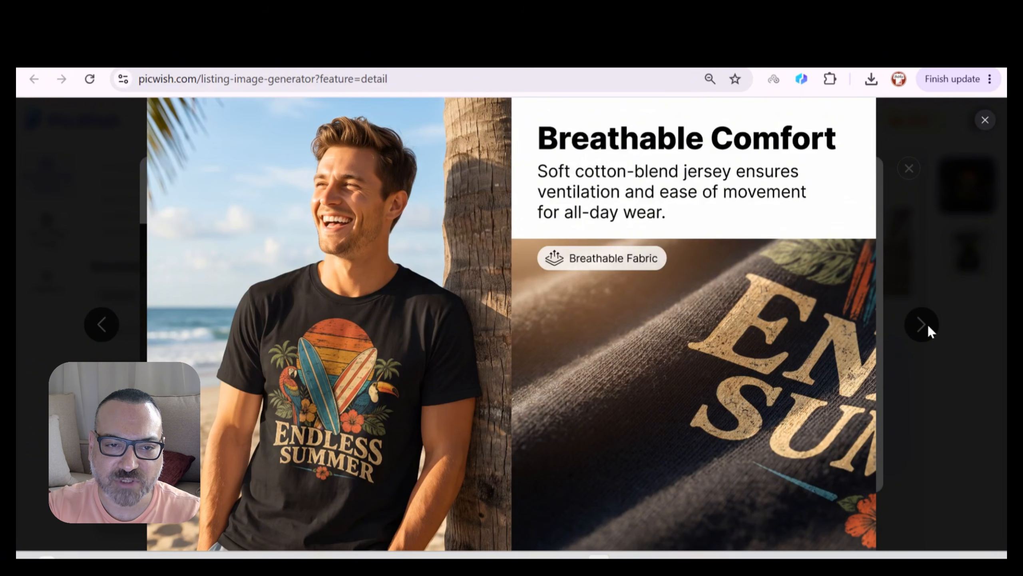
left_click(985, 119)
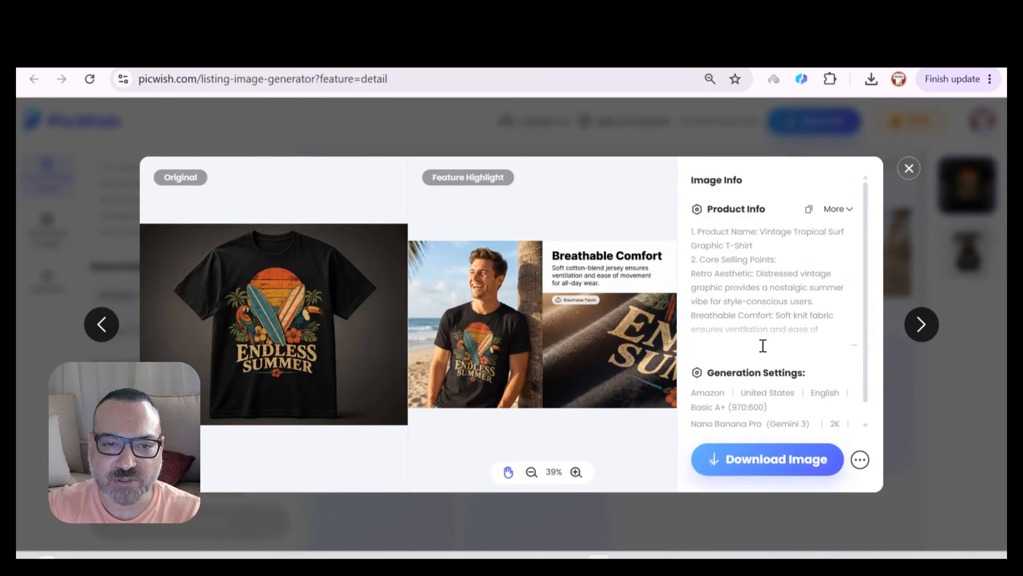
left_click(903, 174)
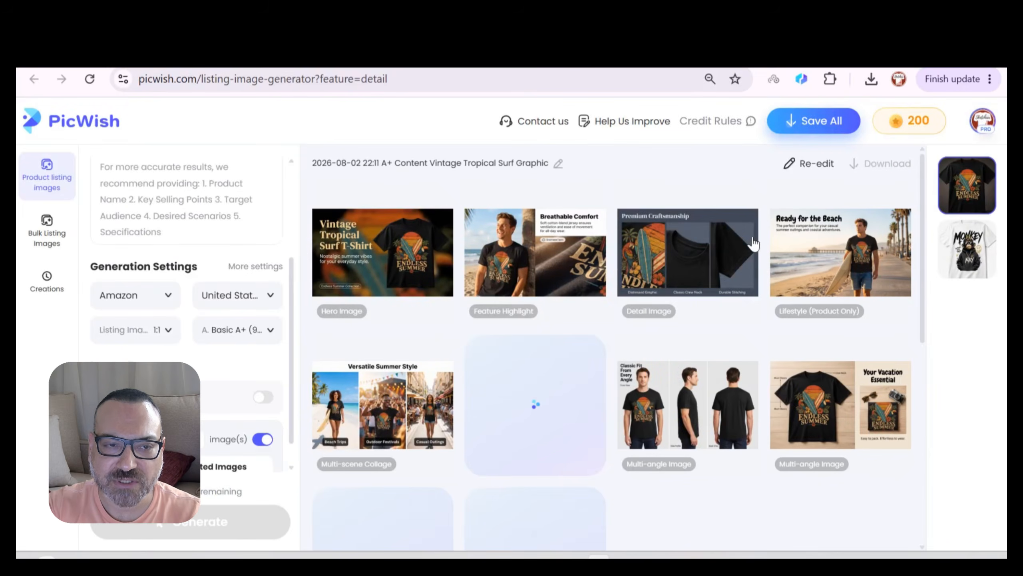
View the Detail Image and Lifestyle (Product Only) image at full size, and check the Detail Image's generation settings
left_click(723, 279)
left_click(628, 299)
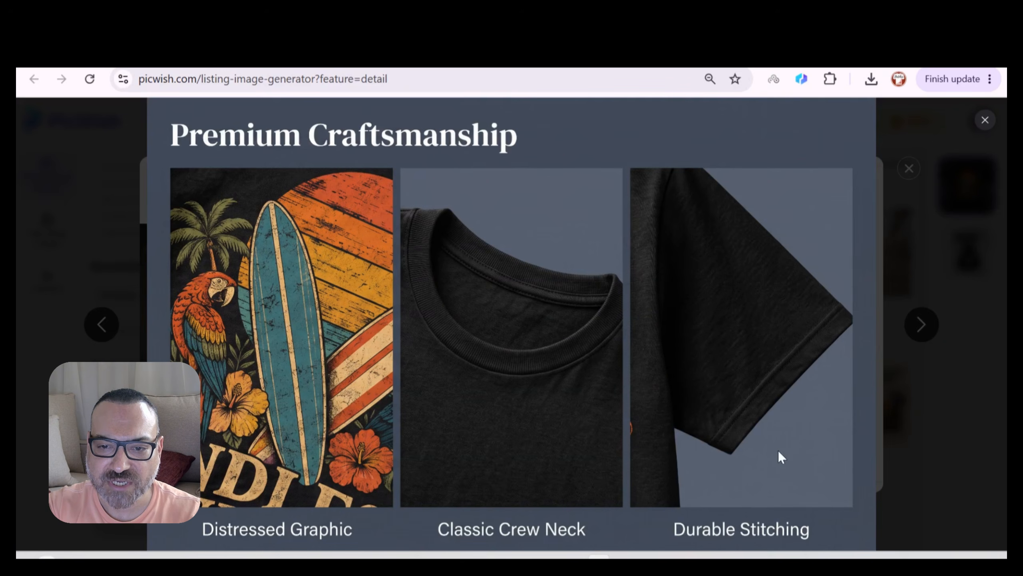
left_click(985, 119)
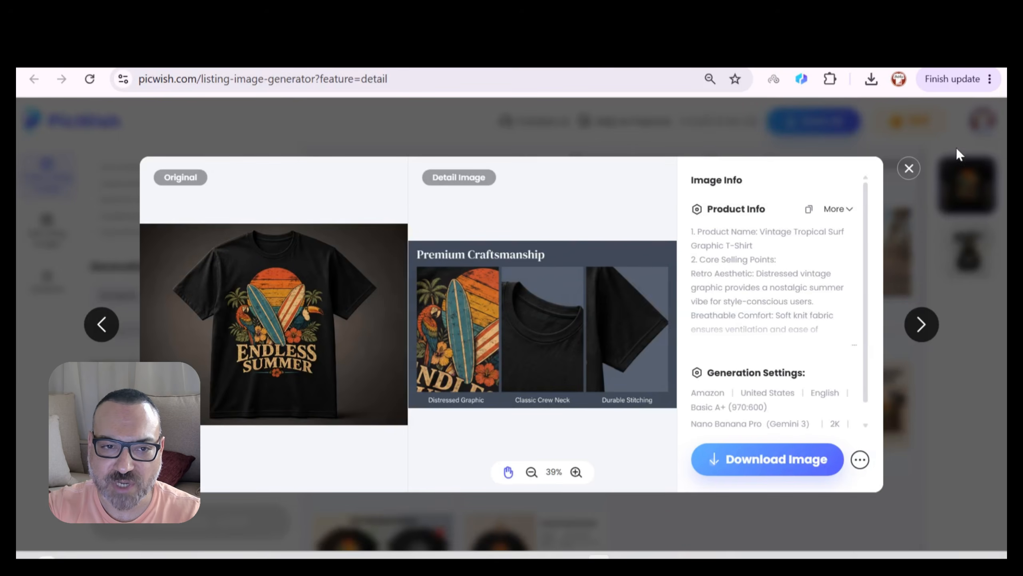
scroll(825, 266, "down", 1)
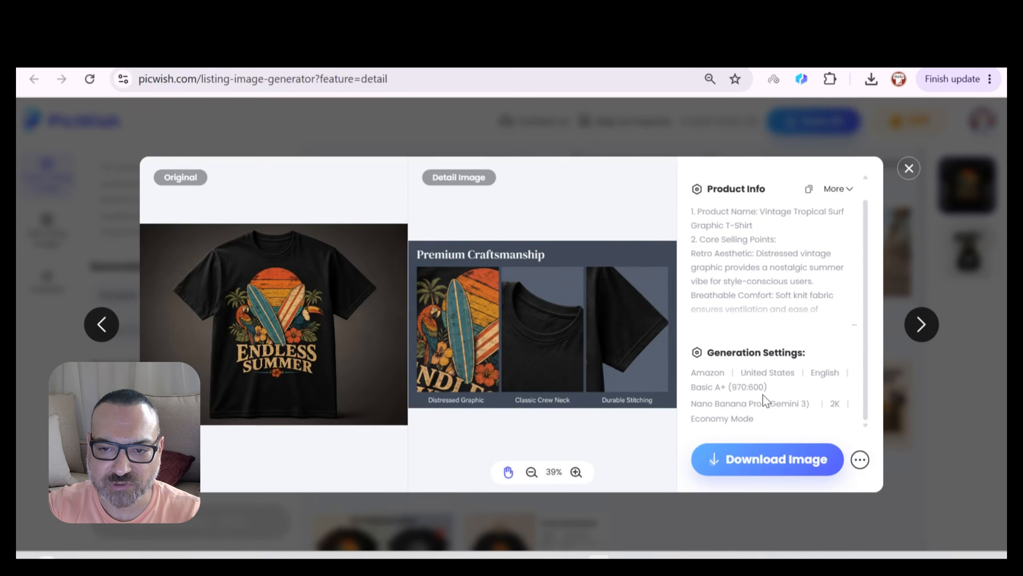
left_click(909, 167)
left_click(880, 271)
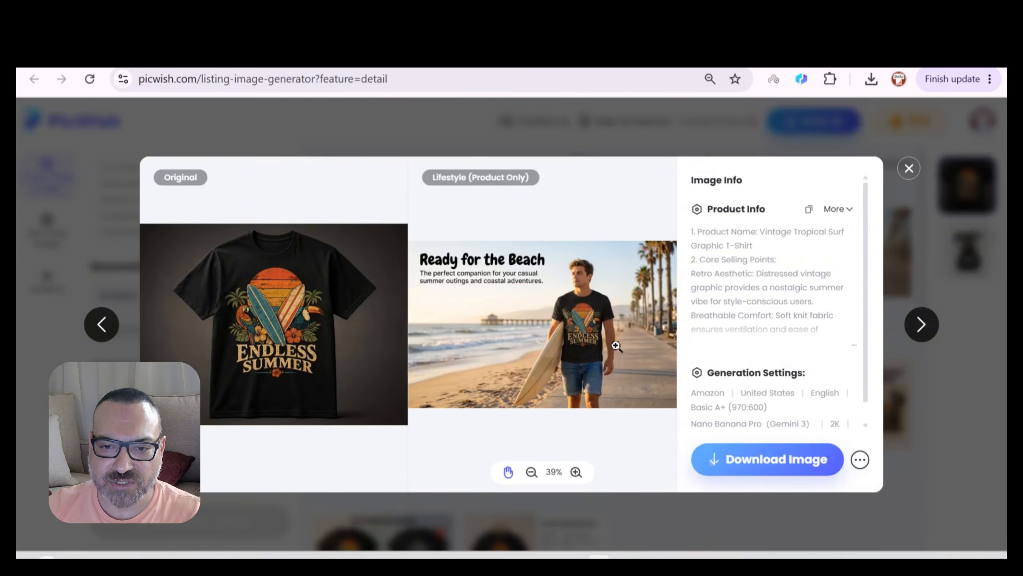
left_click(638, 345)
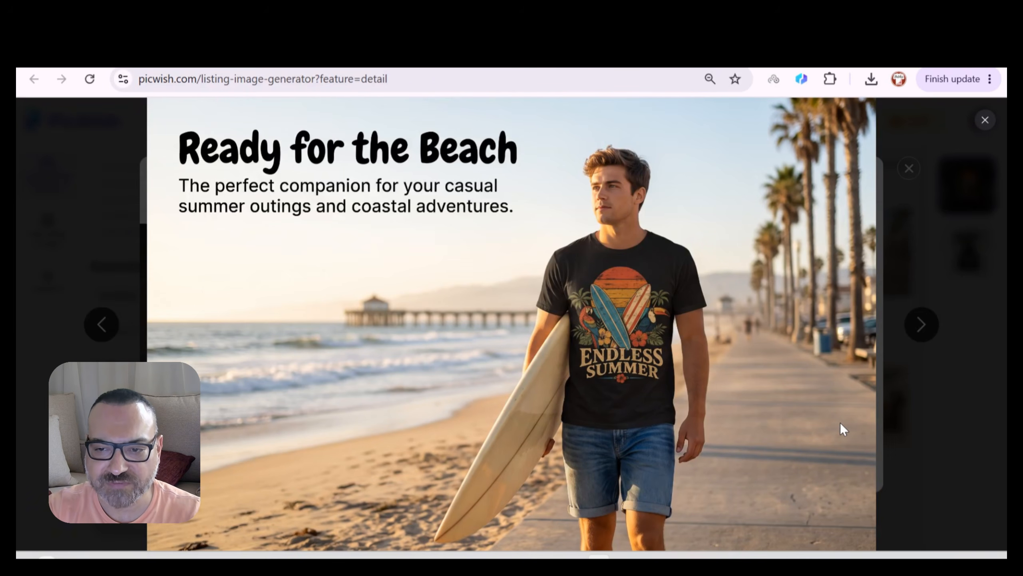
Close the Lifestyle (Product Only) preview, and view the Multi-scene Collage image at full size
left_click(984, 122)
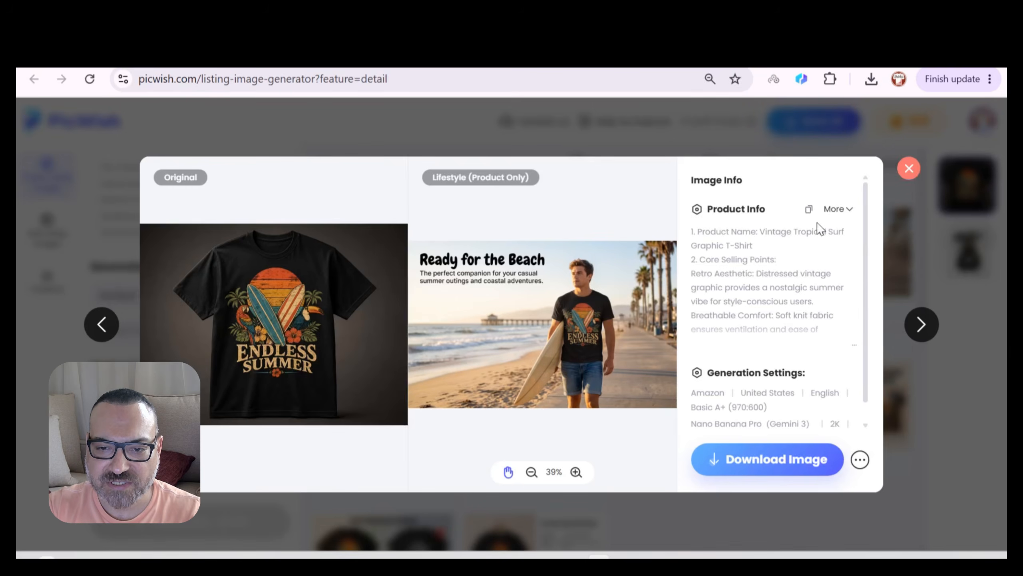
left_click(909, 169)
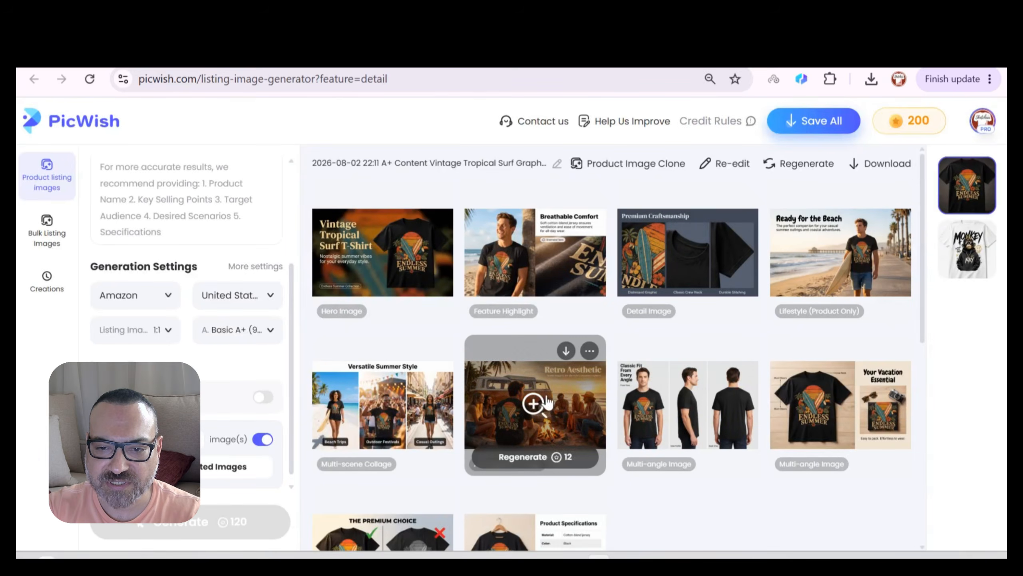
left_click(444, 411)
left_click(645, 321)
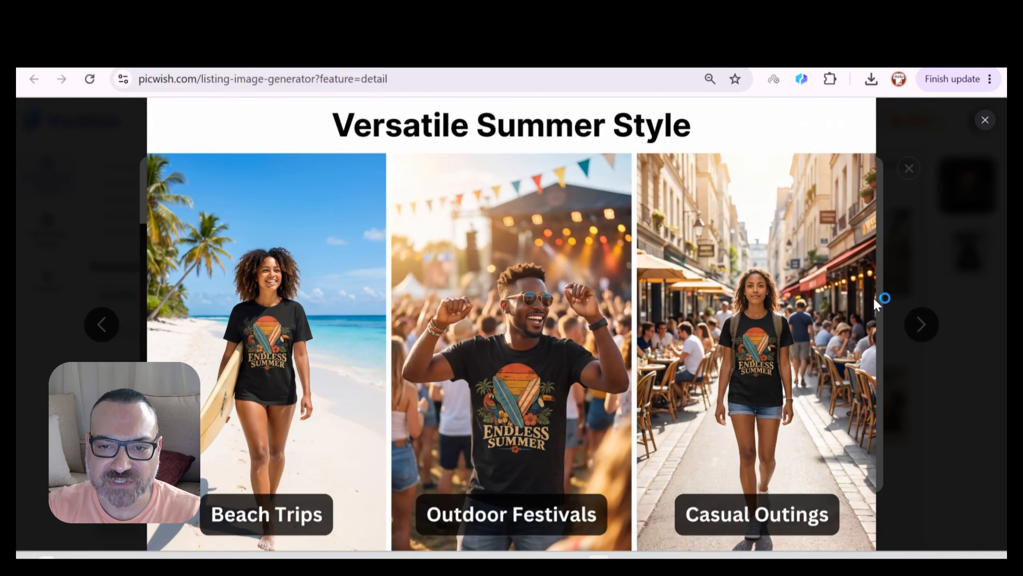
left_click(984, 121)
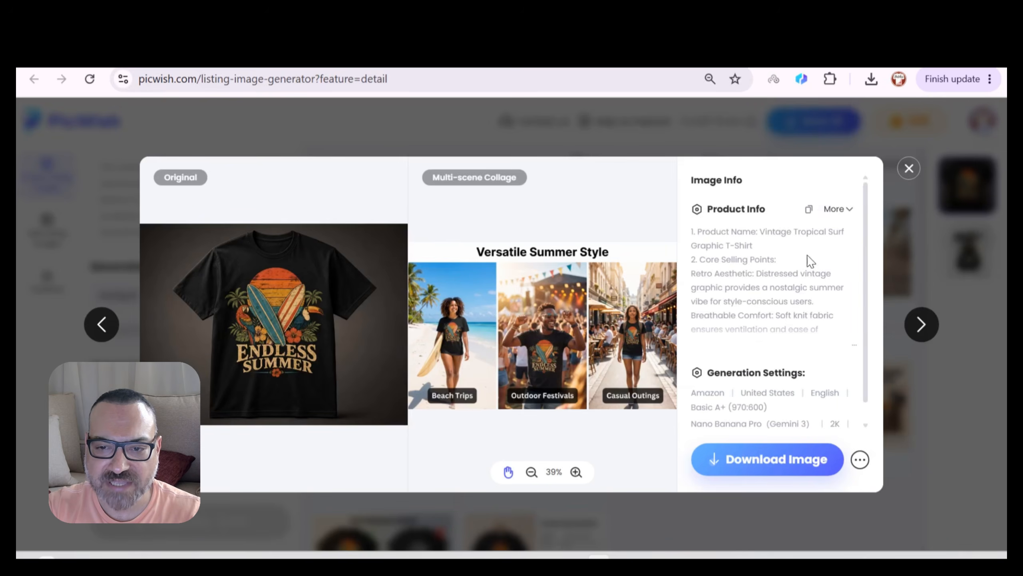
left_click(909, 169)
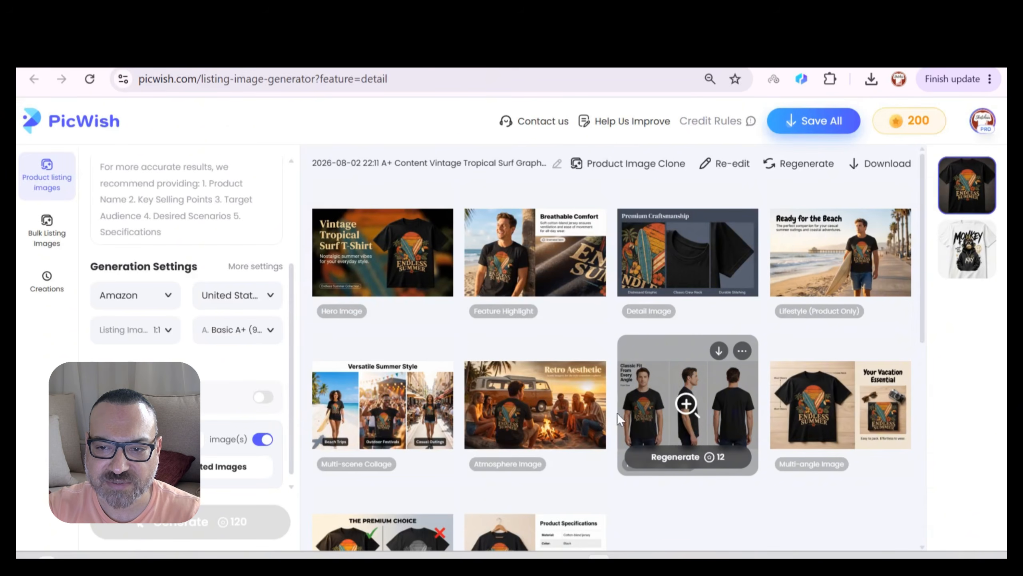
View the Atmosphere Image with the beach campfire scene at full size, and return to the image gallery
left_click(591, 416)
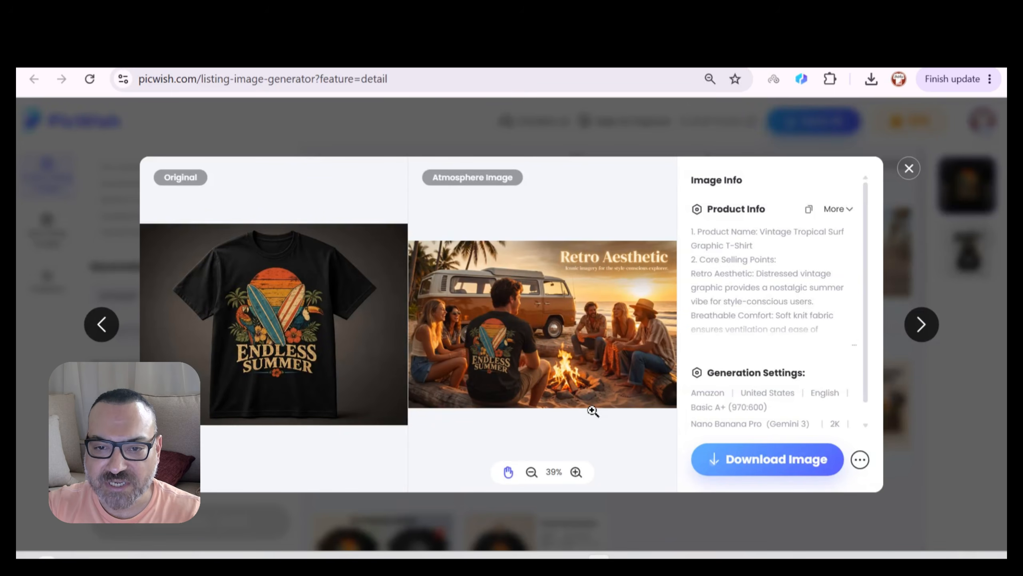
left_click(649, 360)
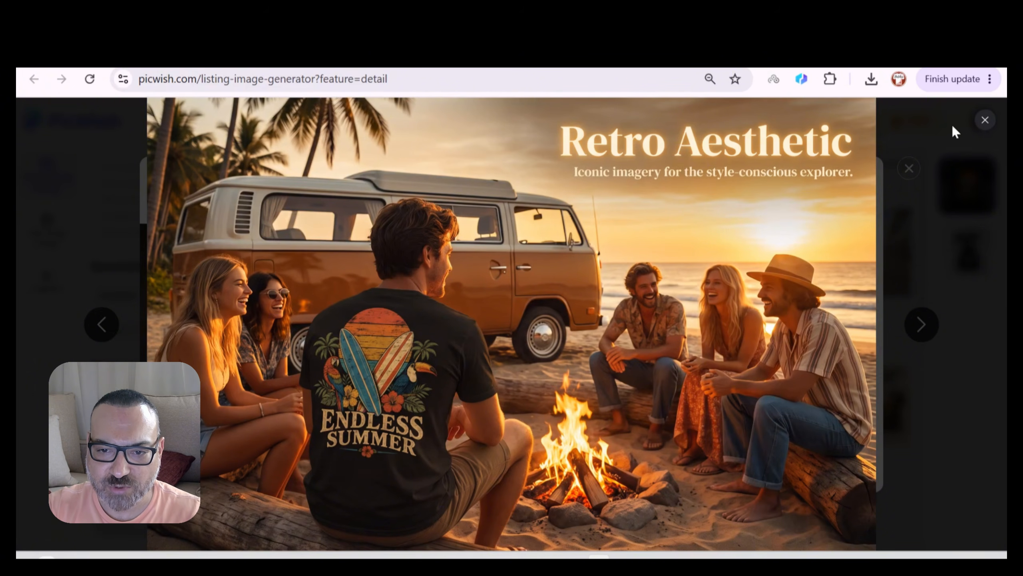
left_click(985, 121)
left_click(907, 166)
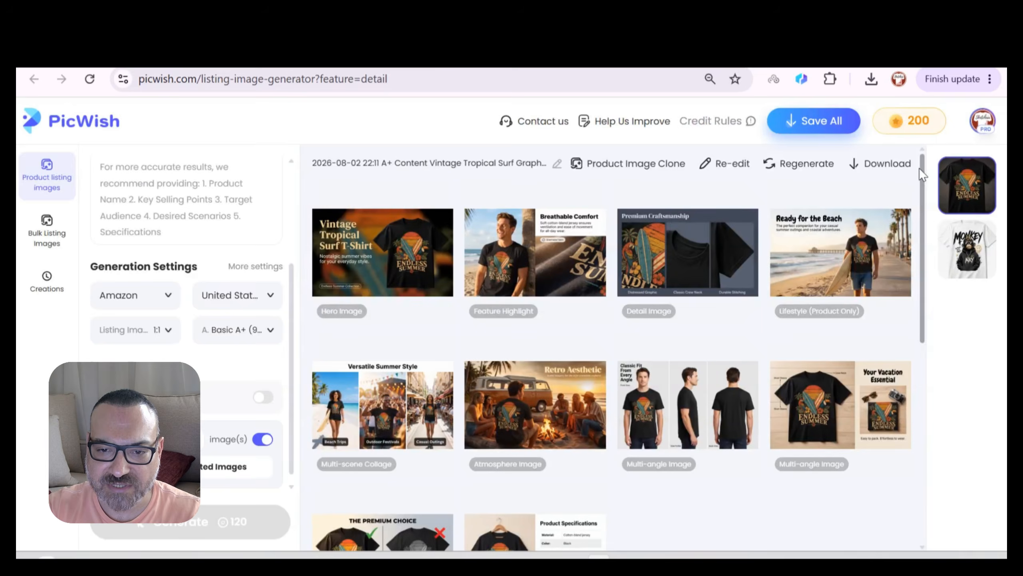
View both Multi-angle Images at full size, first the front, side and back views, and then the vacation flat lay
left_click(729, 399)
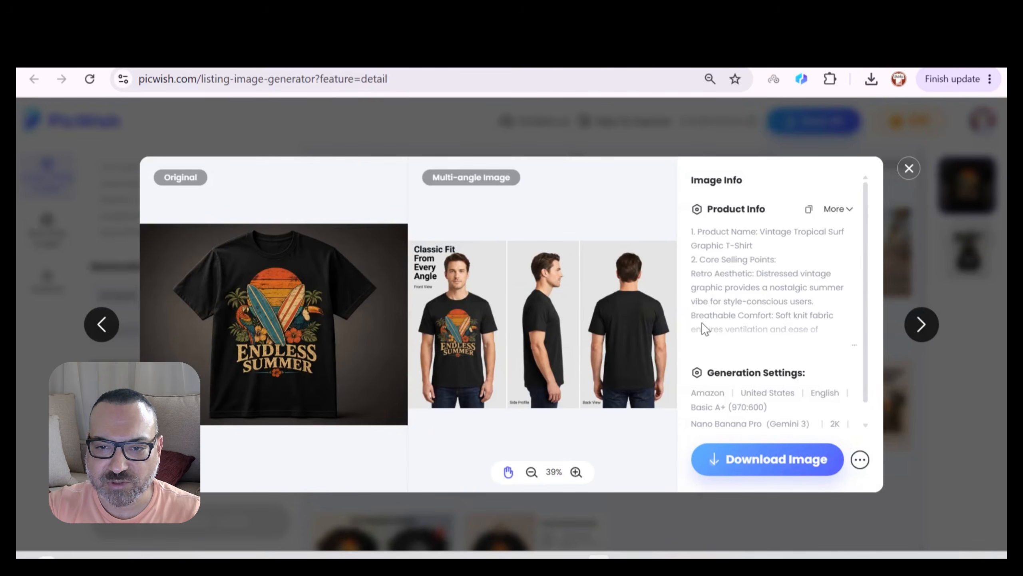
left_click(638, 311)
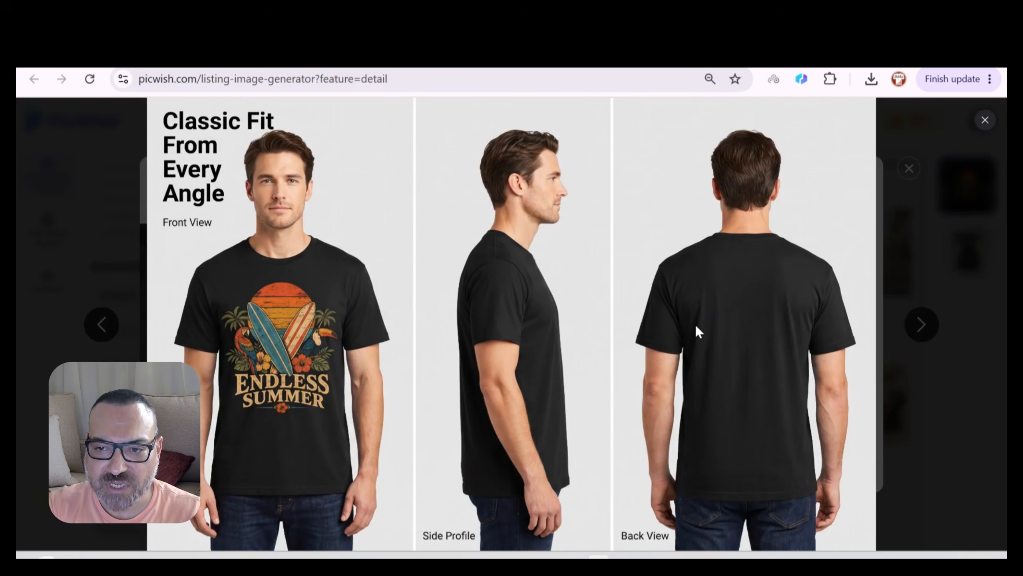
left_click(985, 120)
left_click(909, 168)
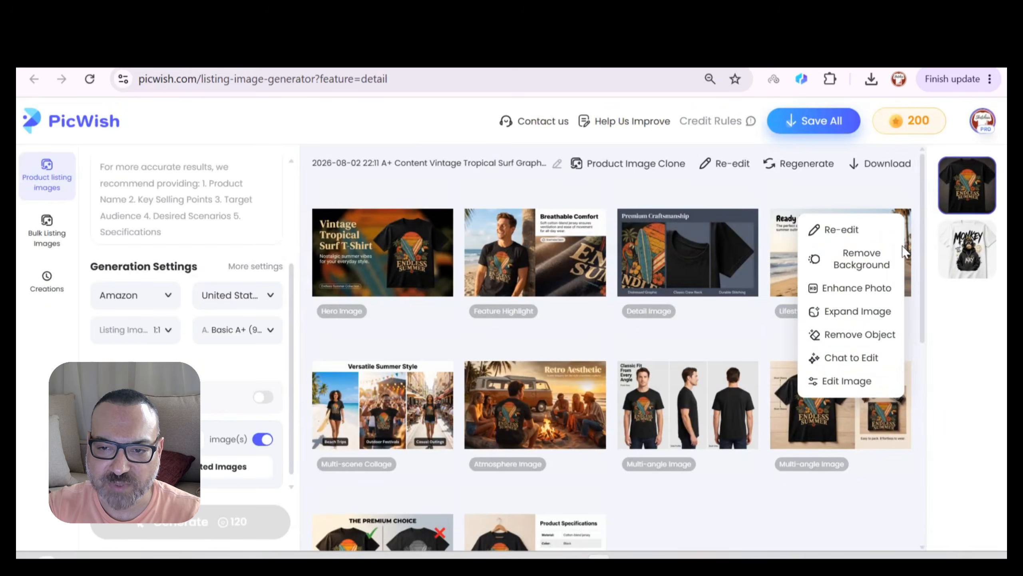
left_click(870, 417)
left_click(641, 357)
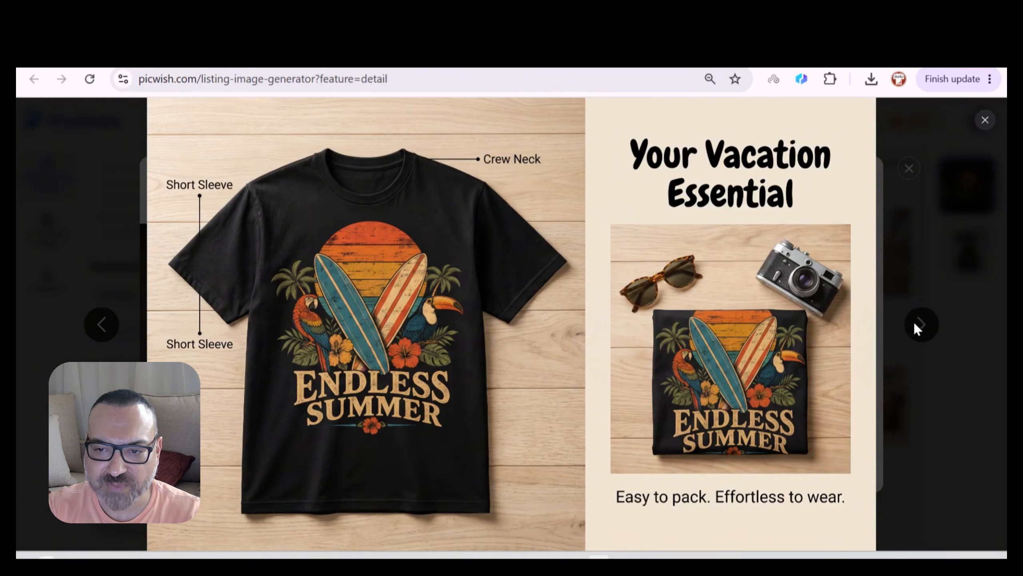
left_click(985, 119)
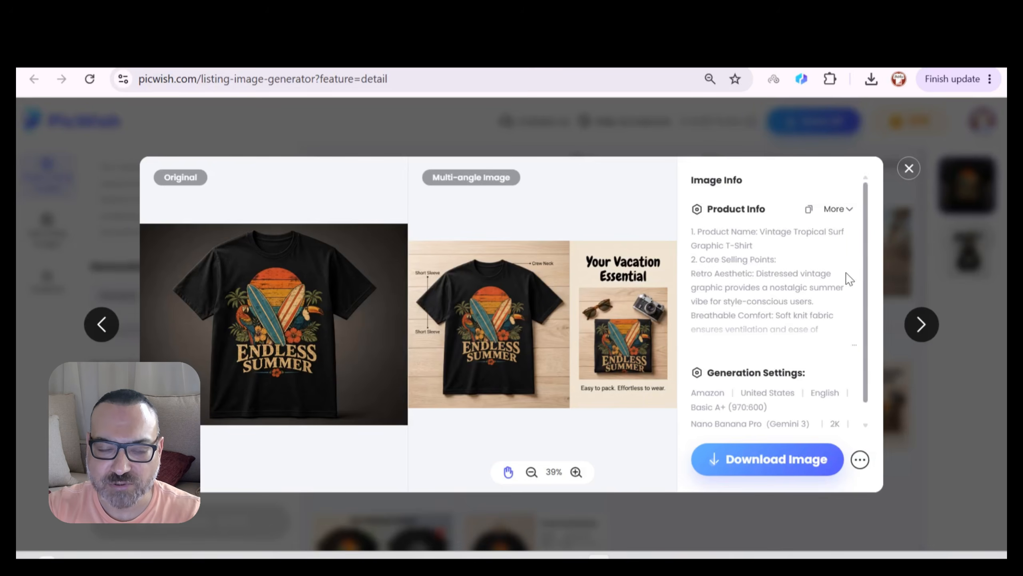
left_click(909, 168)
View the Competitor Comparison image at full size, and return to the image gallery
scroll(846, 226, "down", 4)
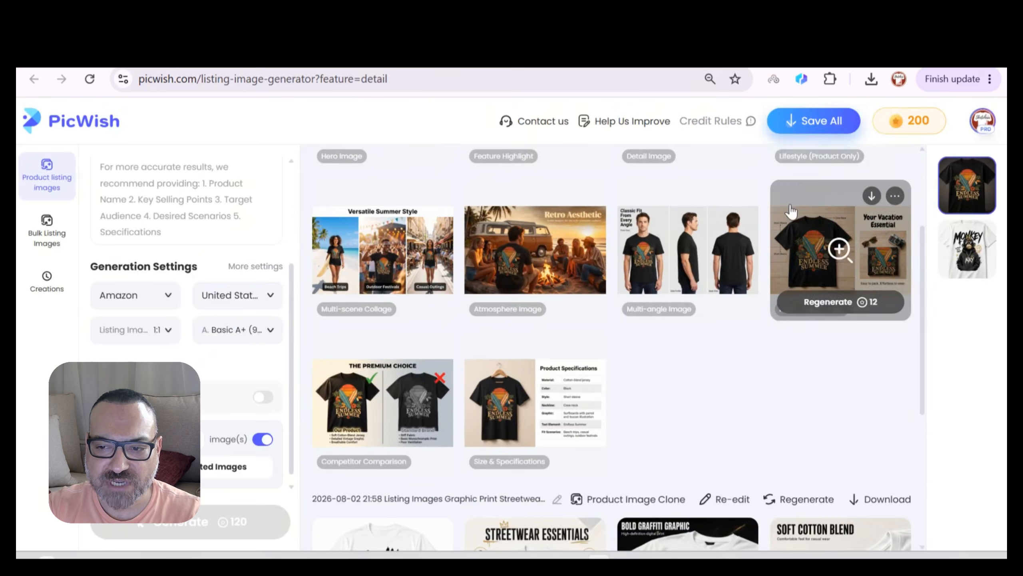
left_click(433, 412)
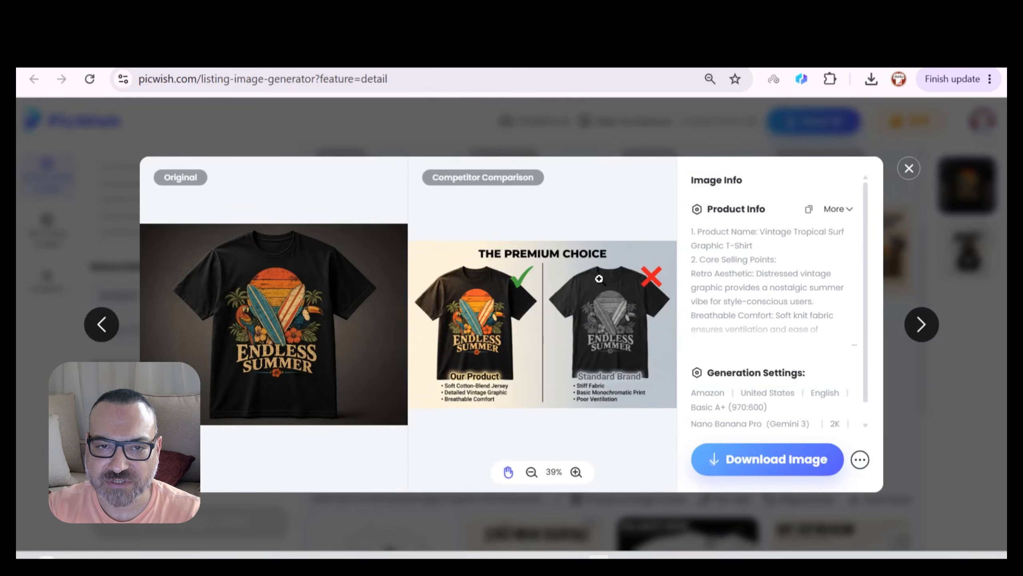
left_click(607, 303)
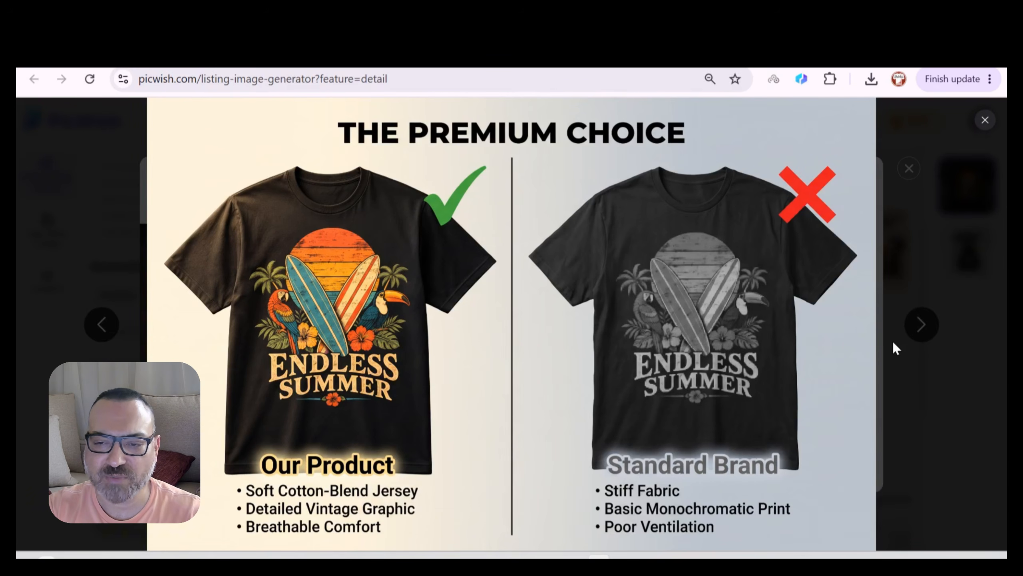
left_click(991, 126)
left_click(909, 167)
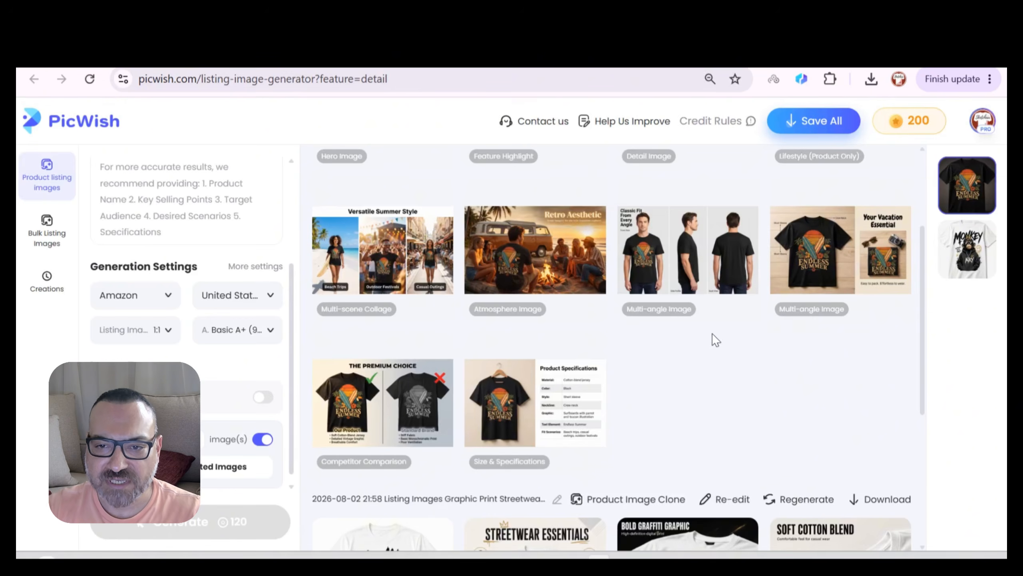
View the Size & Specifications image at full size, and check its product info and generation settings
scroll(712, 333, "down", 3)
left_click(530, 242)
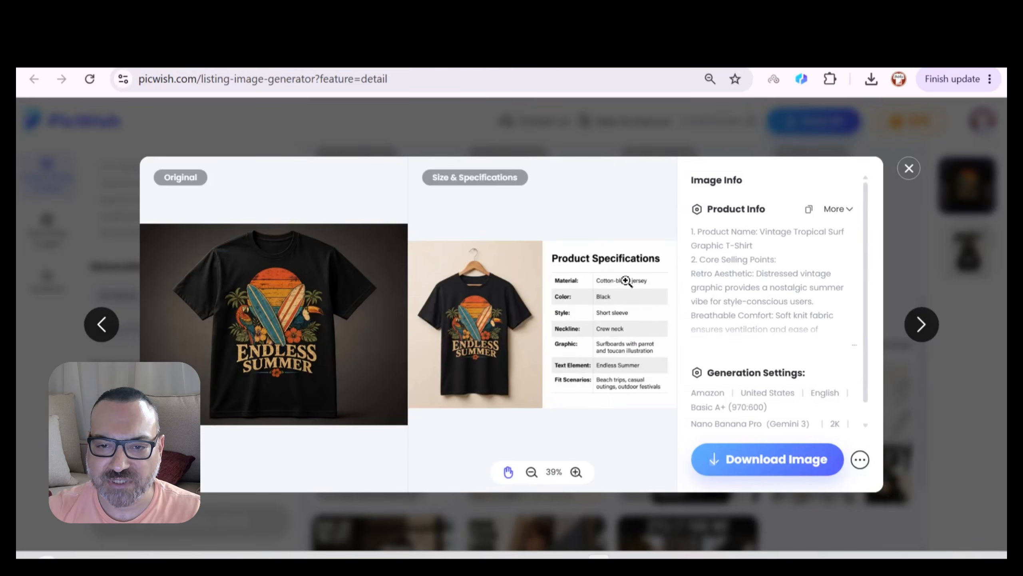
left_click(664, 273)
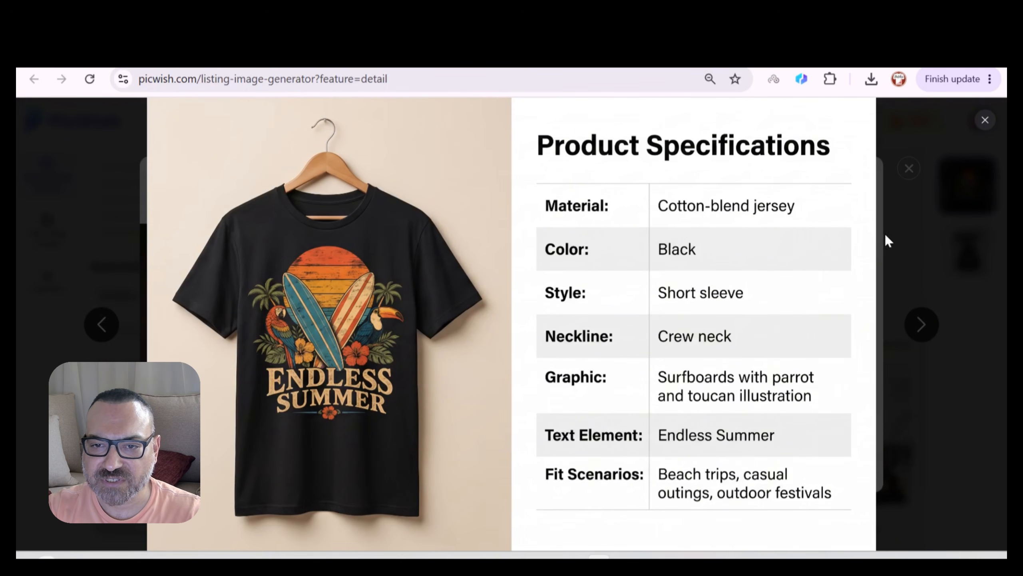
left_click(980, 126)
left_click_drag(867, 242, 865, 267)
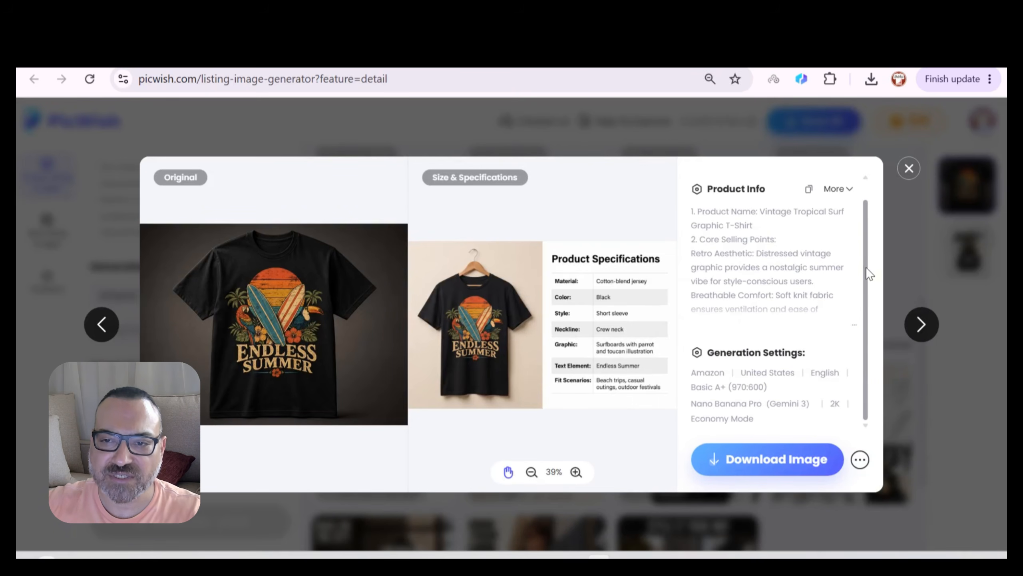
left_click(909, 168)
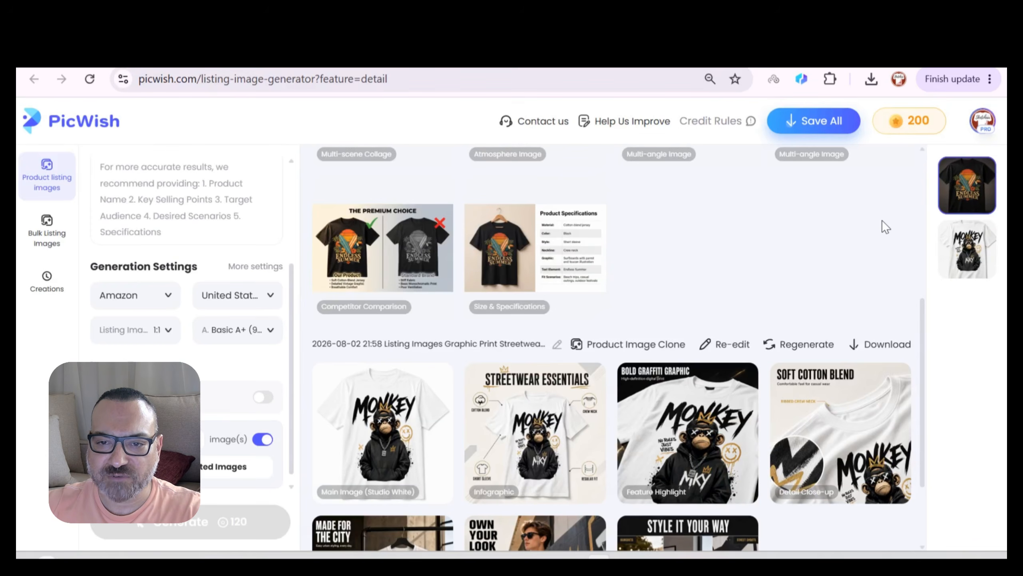
Review the selected A+ Content image types and their image counts in the generation settings
scroll(270, 383, "down", 1)
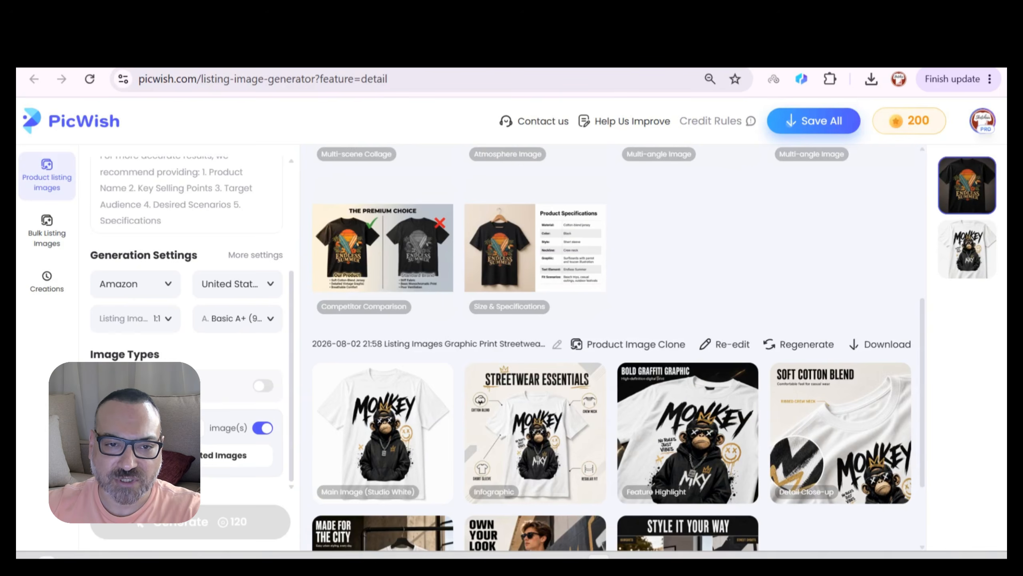
left_click(187, 455)
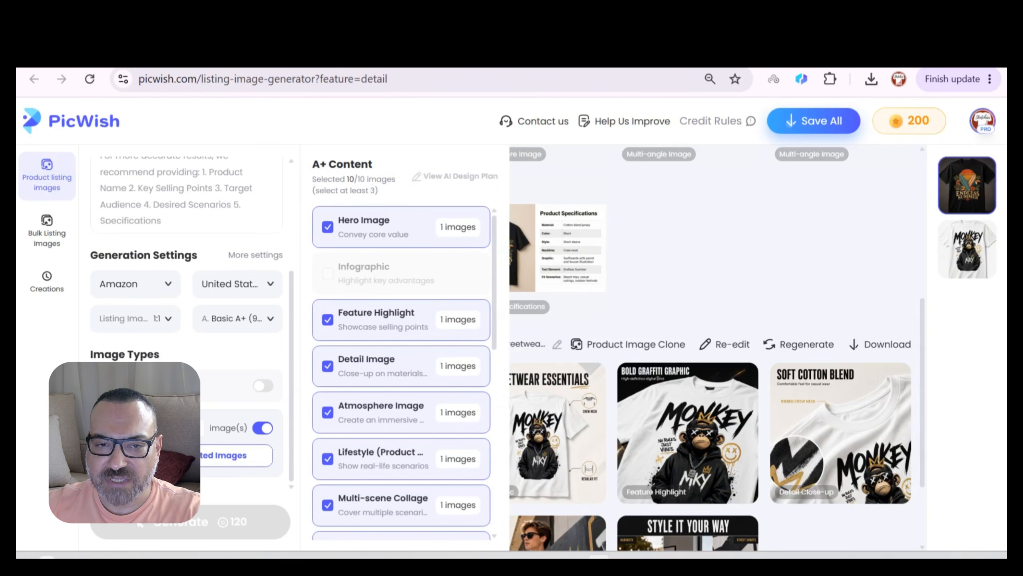
scroll(440, 242, "down", 4)
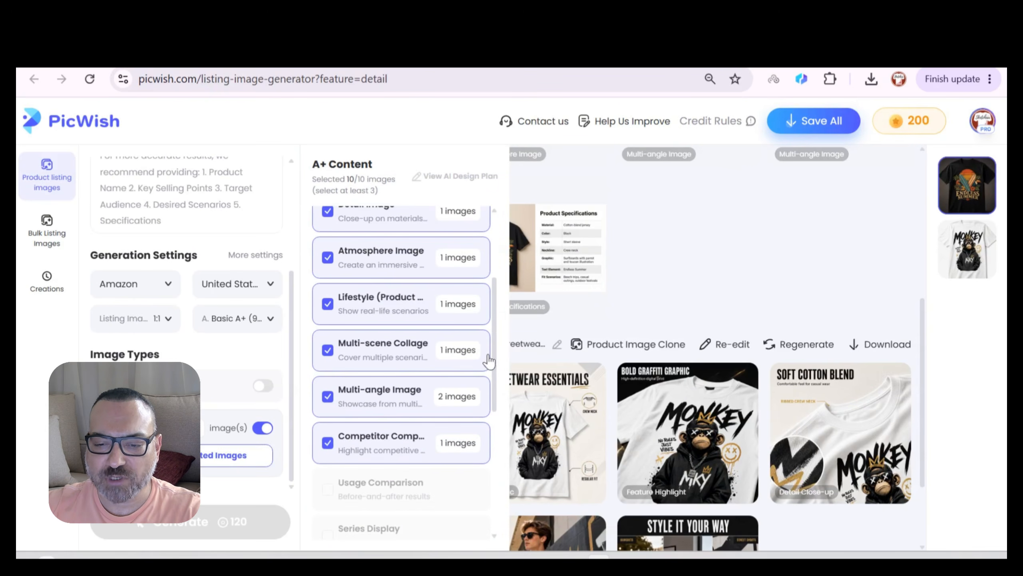
left_click(696, 256)
Reopen the preview of the Atmosphere Image with the campfire scene in the A+ results
scroll(695, 256, "up", 5)
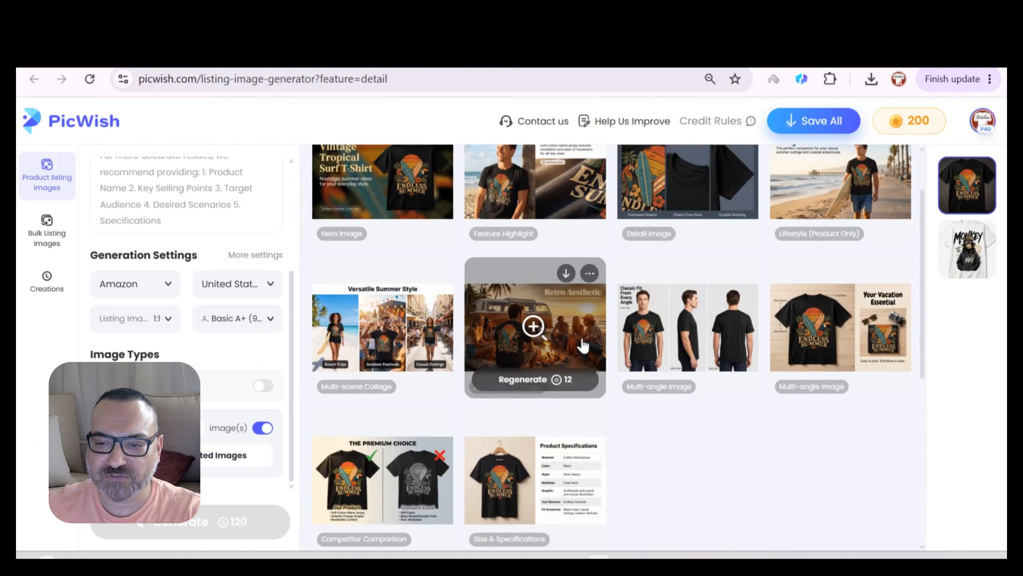
left_click(584, 335)
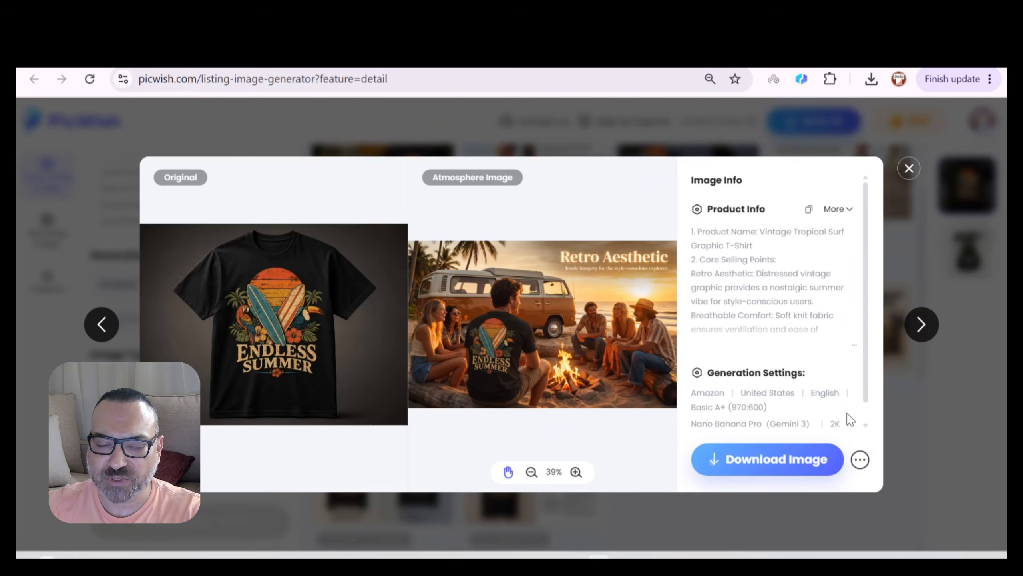